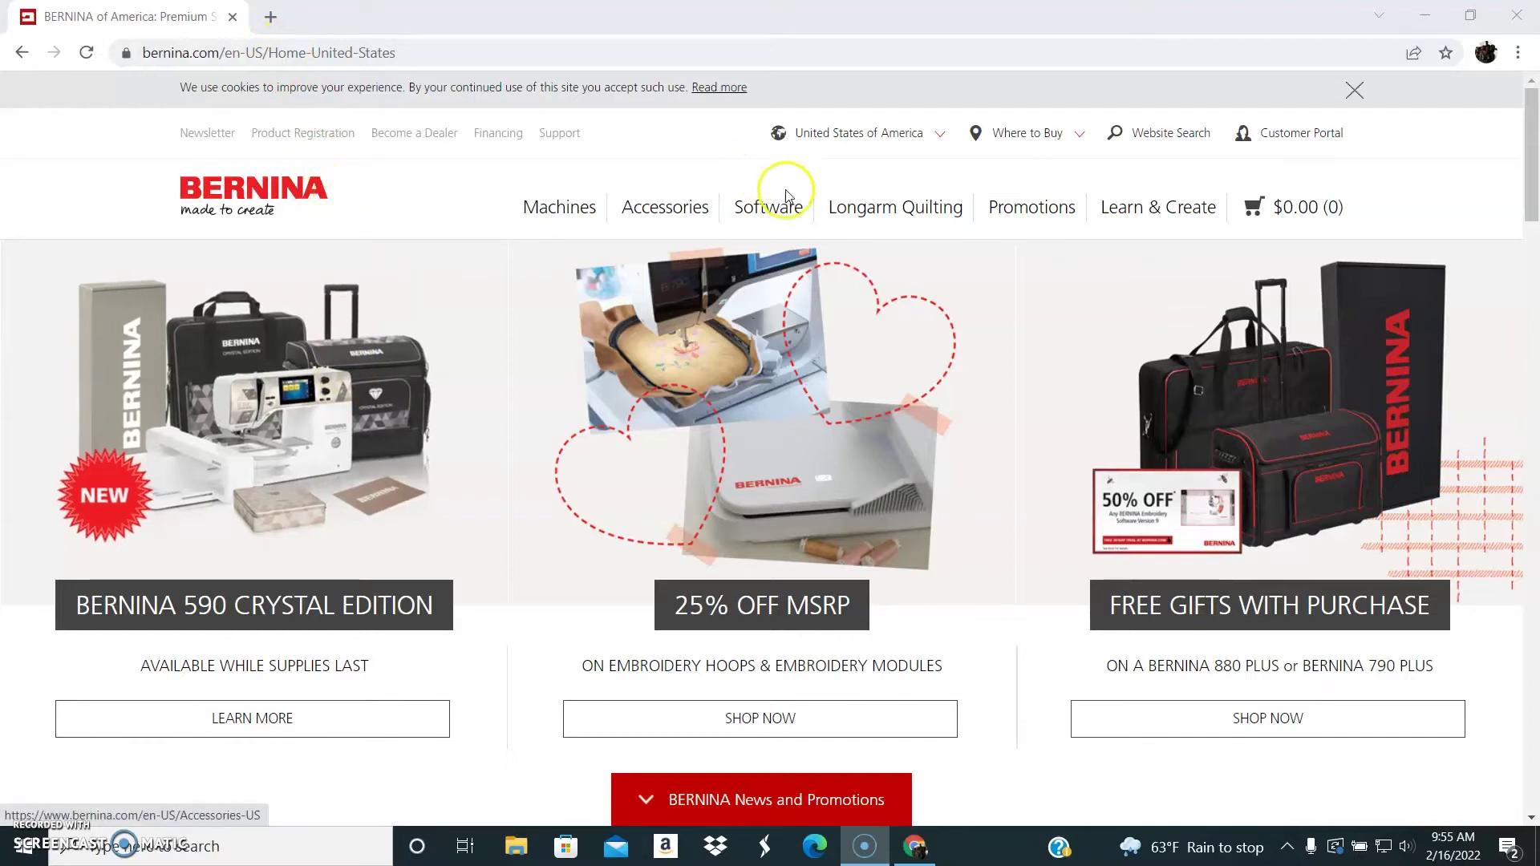
# - Go from Software to Embroidery Software and open the BERNINA ARTlink 9 product page
pyautogui.click(788, 215)
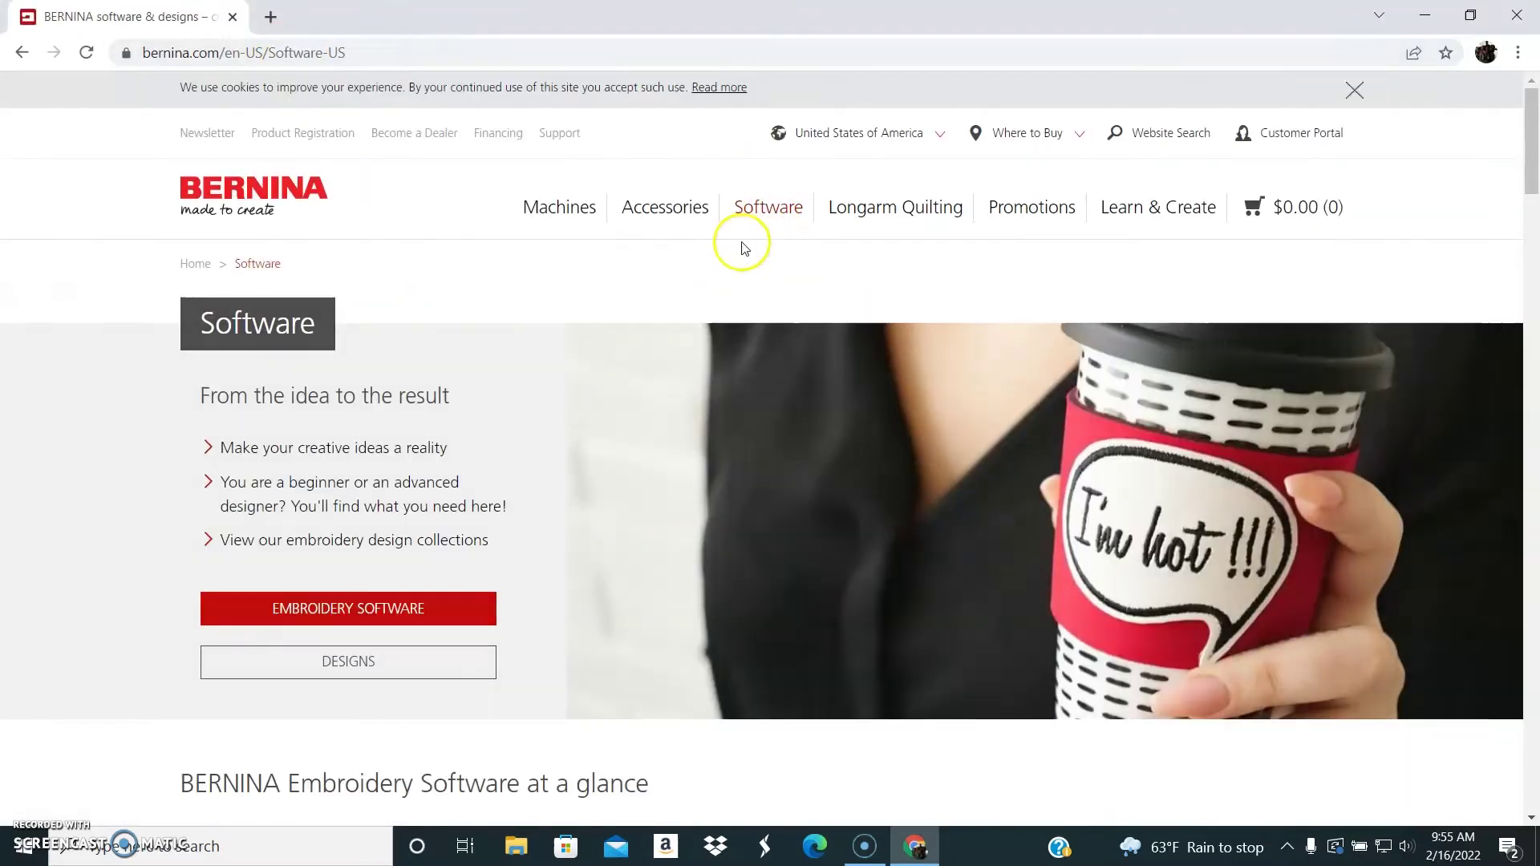
pyautogui.moveTo(740, 236)
pyautogui.scroll(-2, 716, 319)
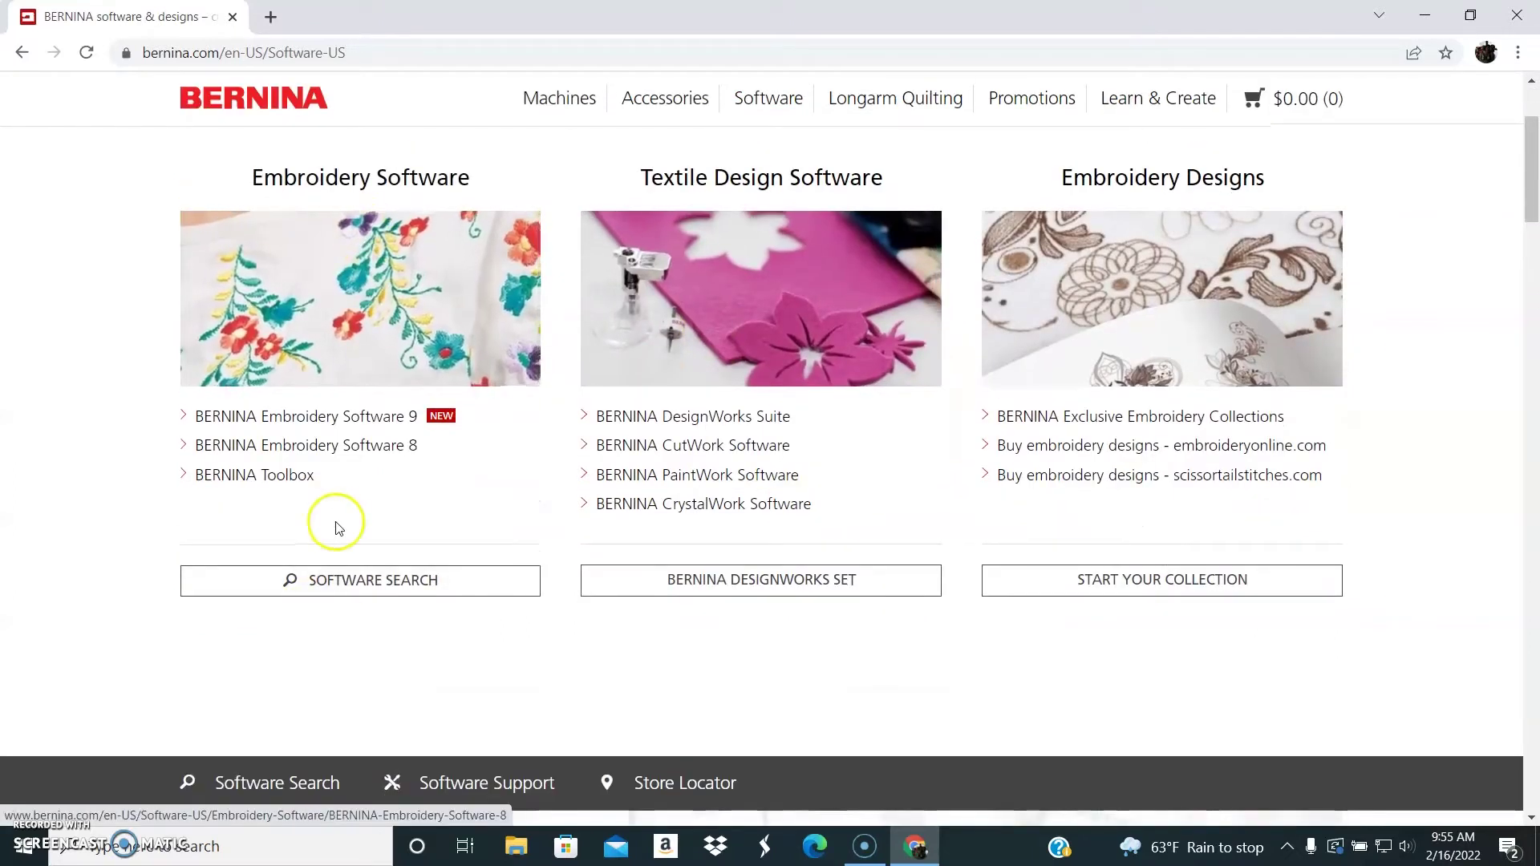
pyautogui.click(363, 185)
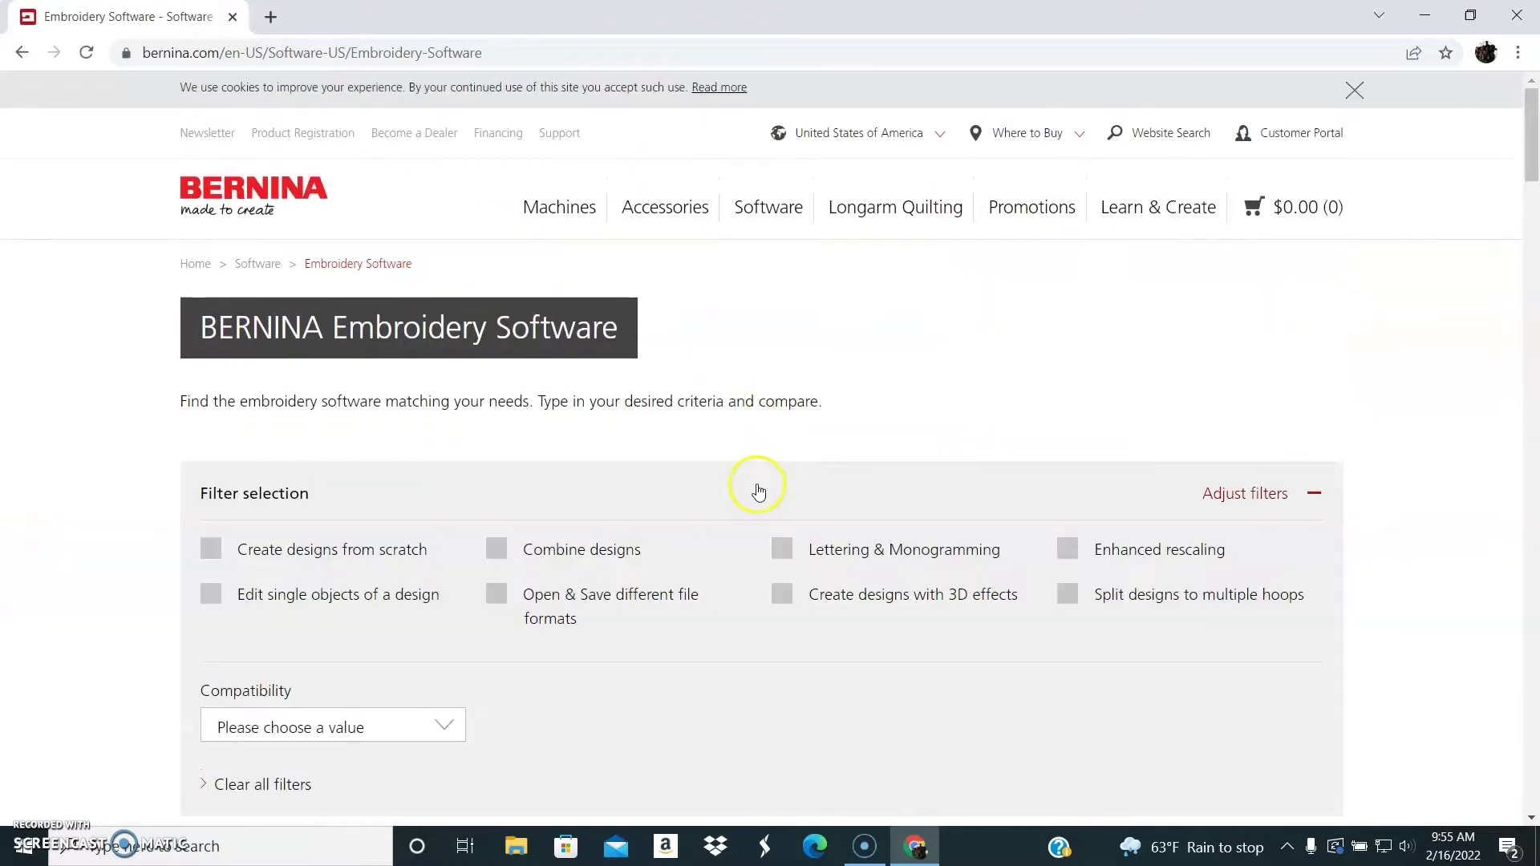
pyautogui.scroll(-3, 746, 478)
pyautogui.scroll(-14, 739, 471)
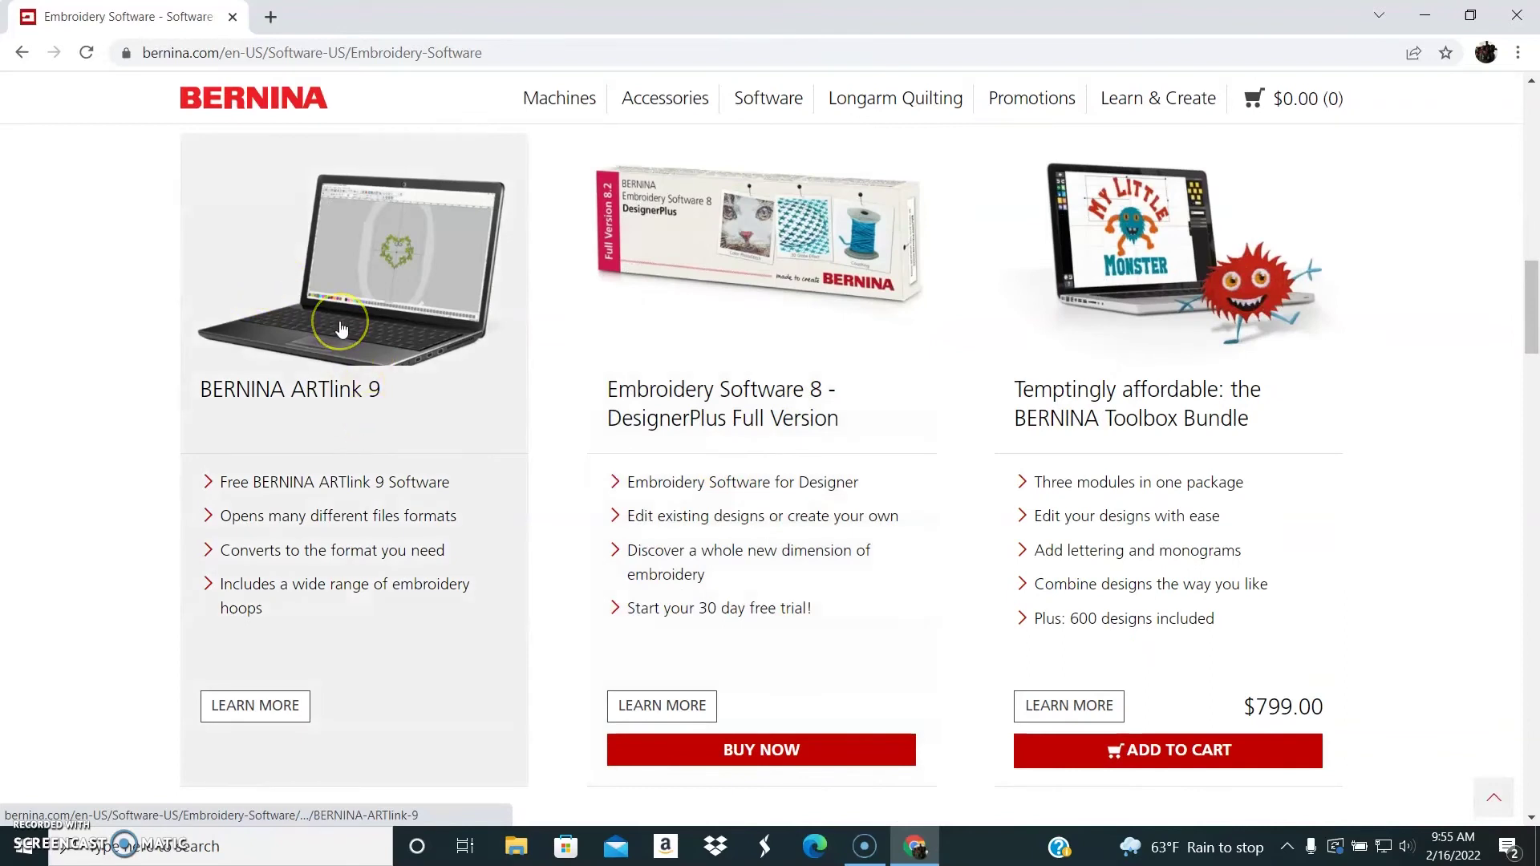
pyautogui.click(341, 328)
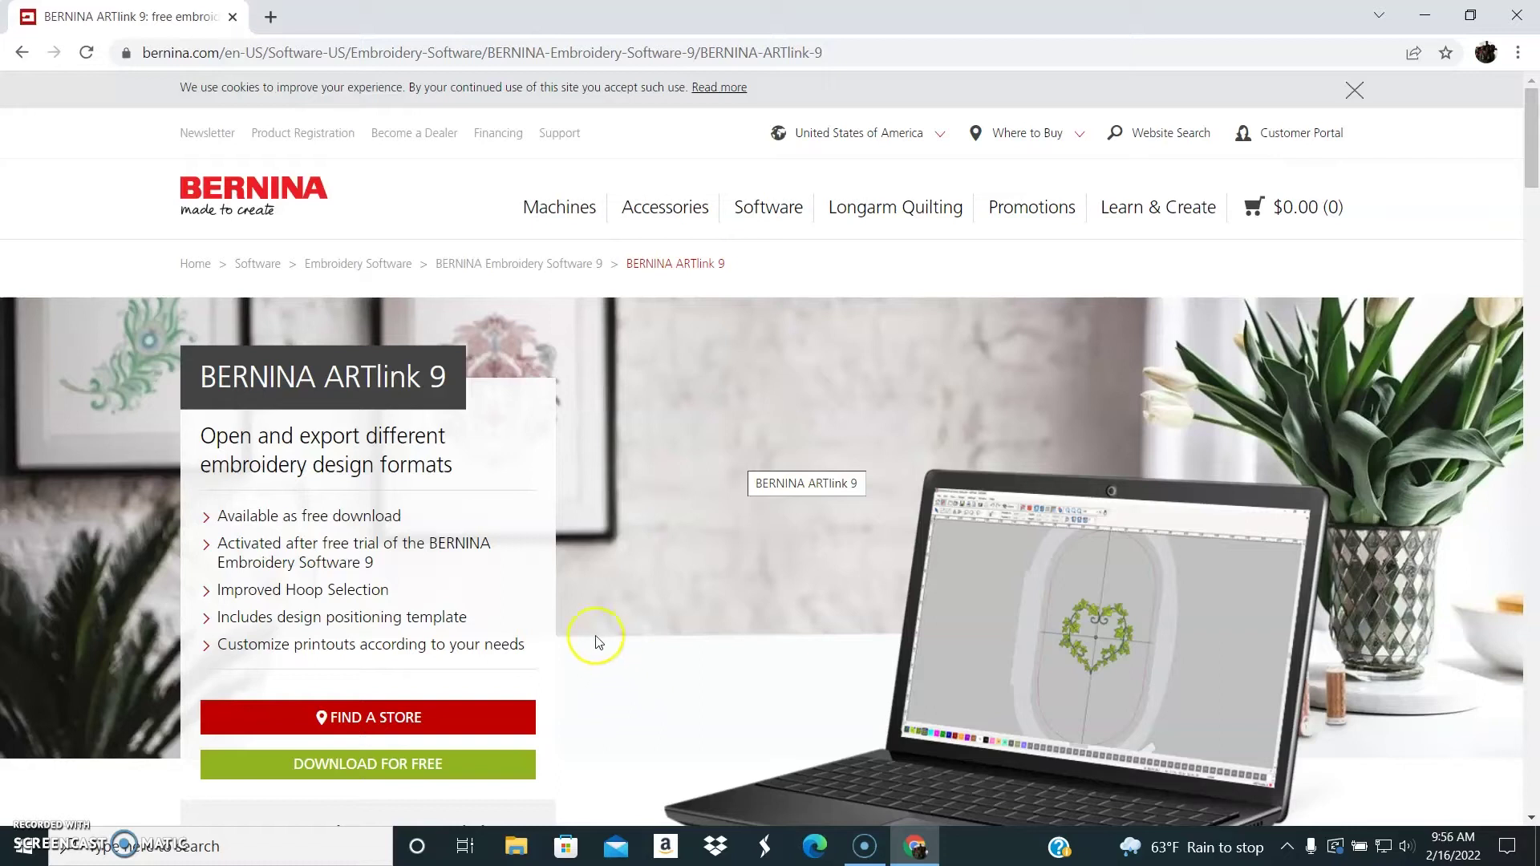
# - Launch BERNINA ARTlink 9 from its Start menu folder and start the free program
pyautogui.click(17, 859)
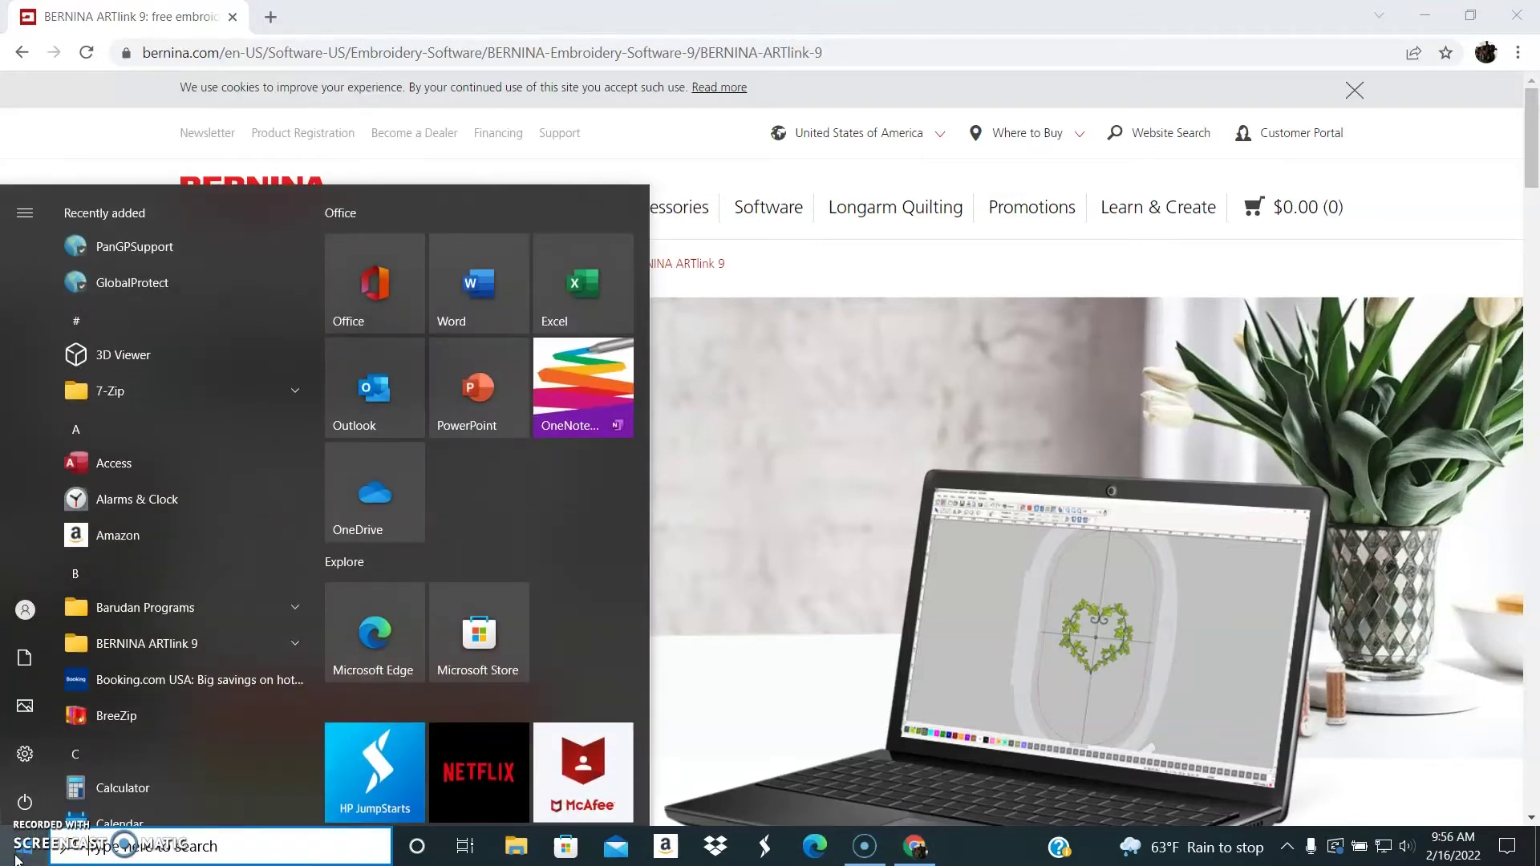
pyautogui.click(138, 646)
pyautogui.click(172, 682)
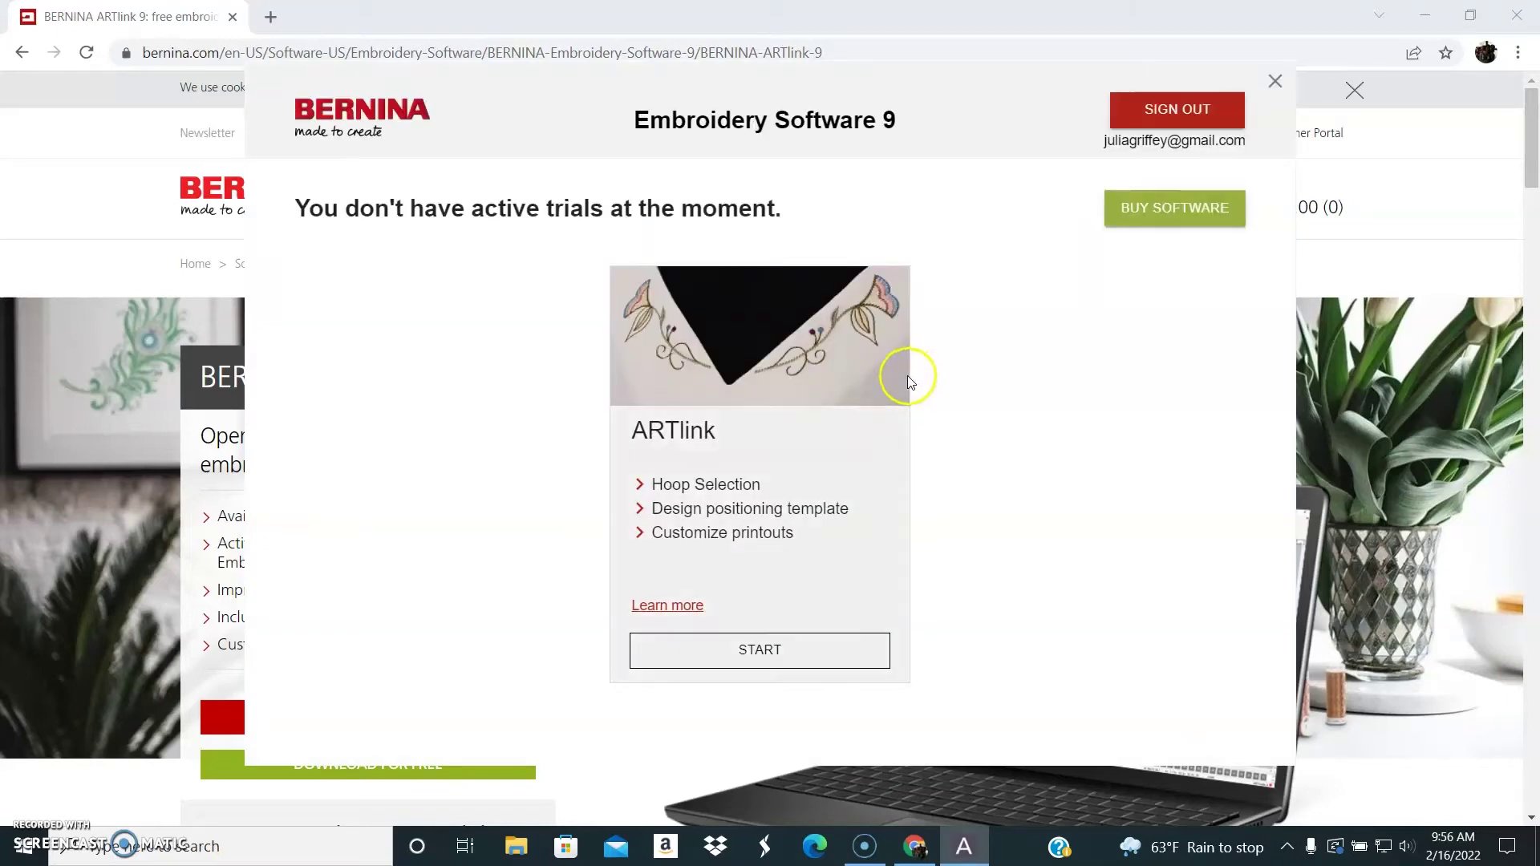
pyautogui.click(785, 650)
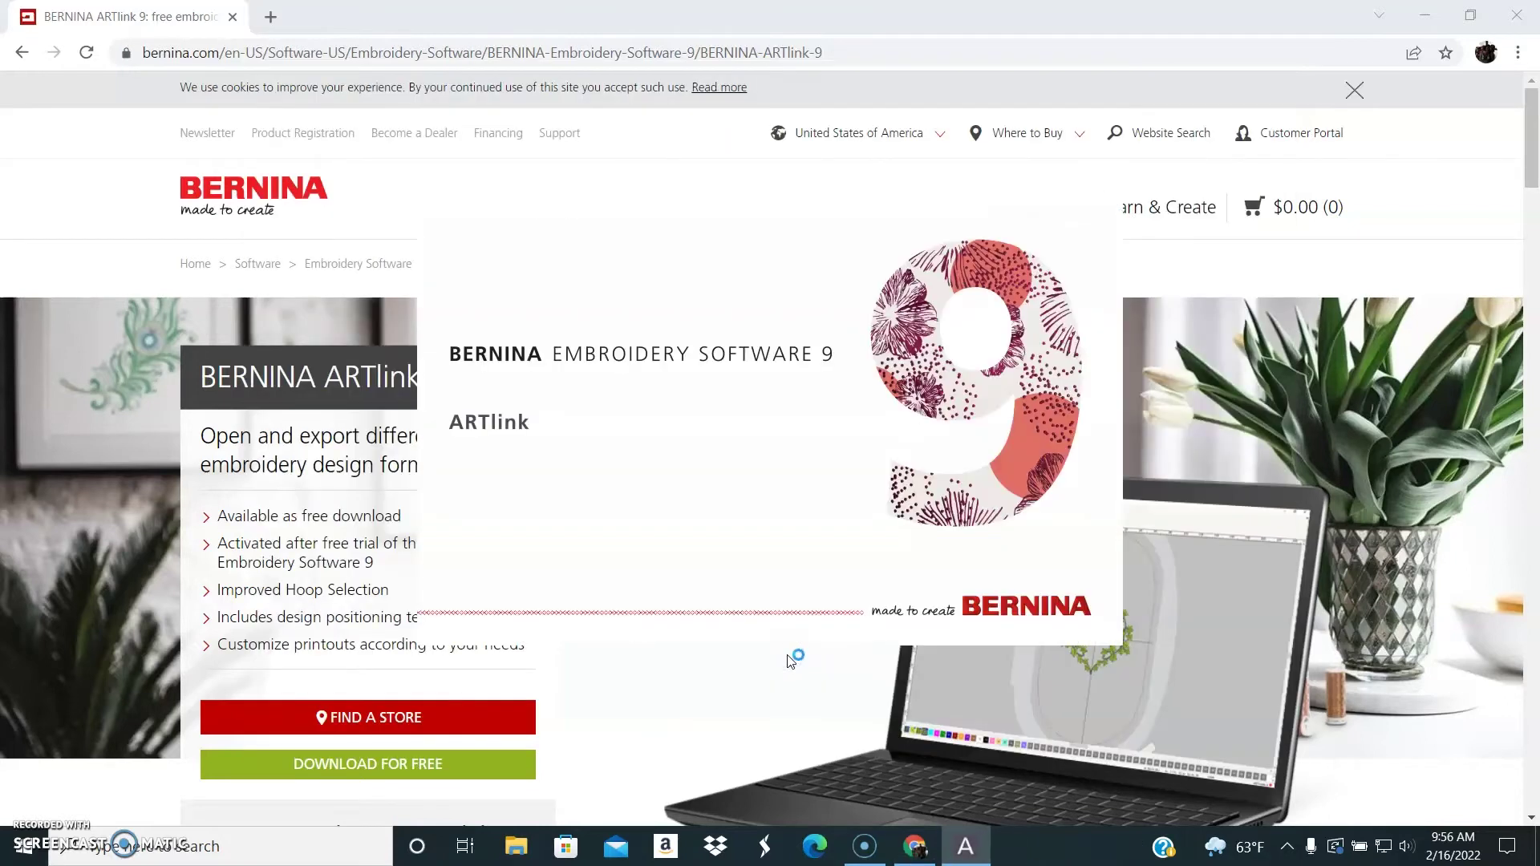
pyautogui.click(779, 661)
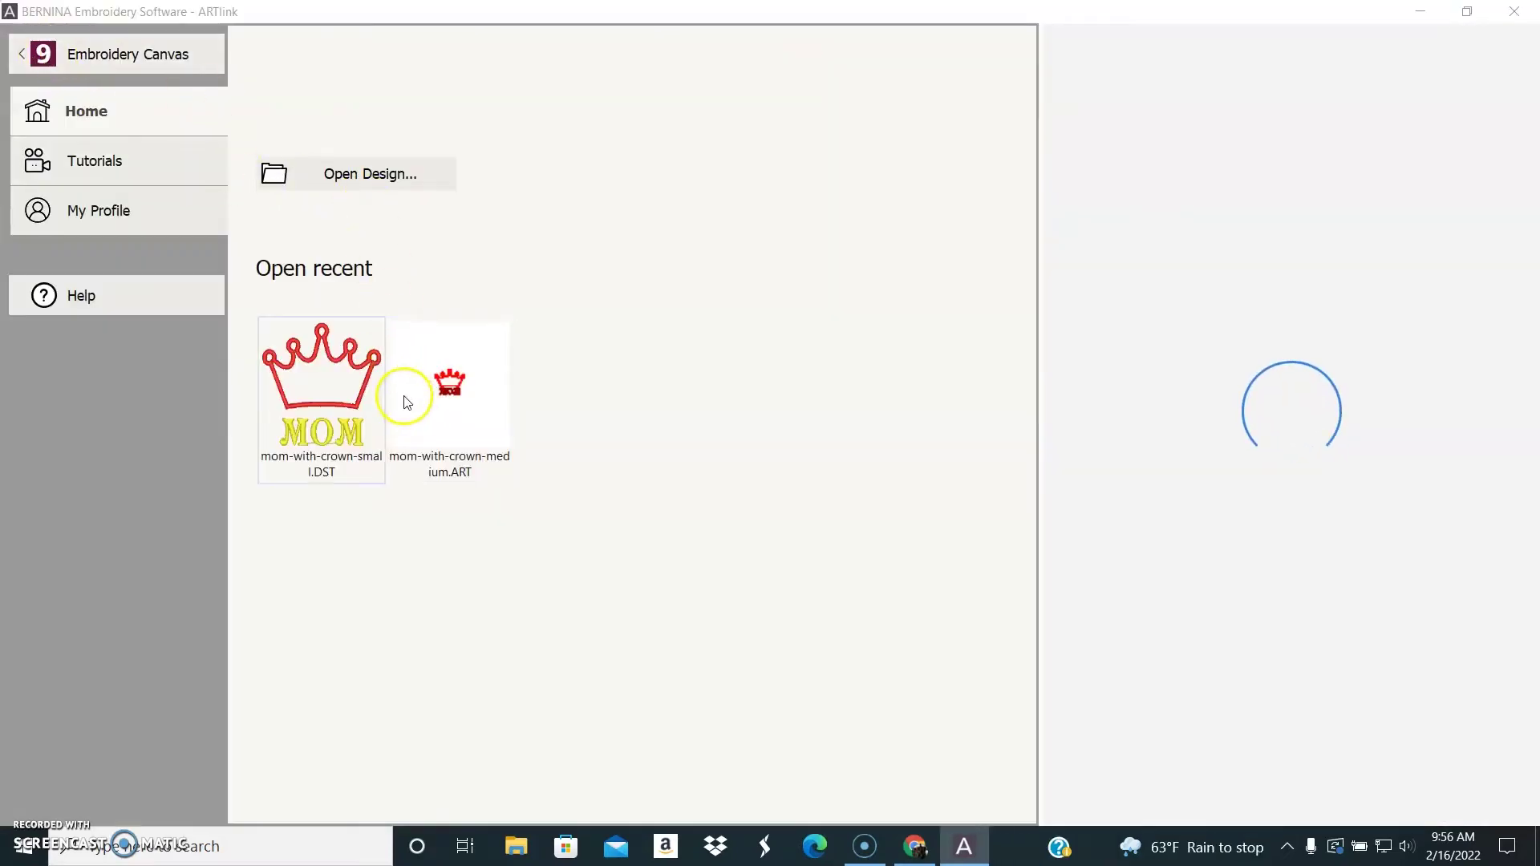
# - Open mom-with-crown-small.DST past the non-native warning and check Save As uses the ART90 format
pyautogui.click(335, 374)
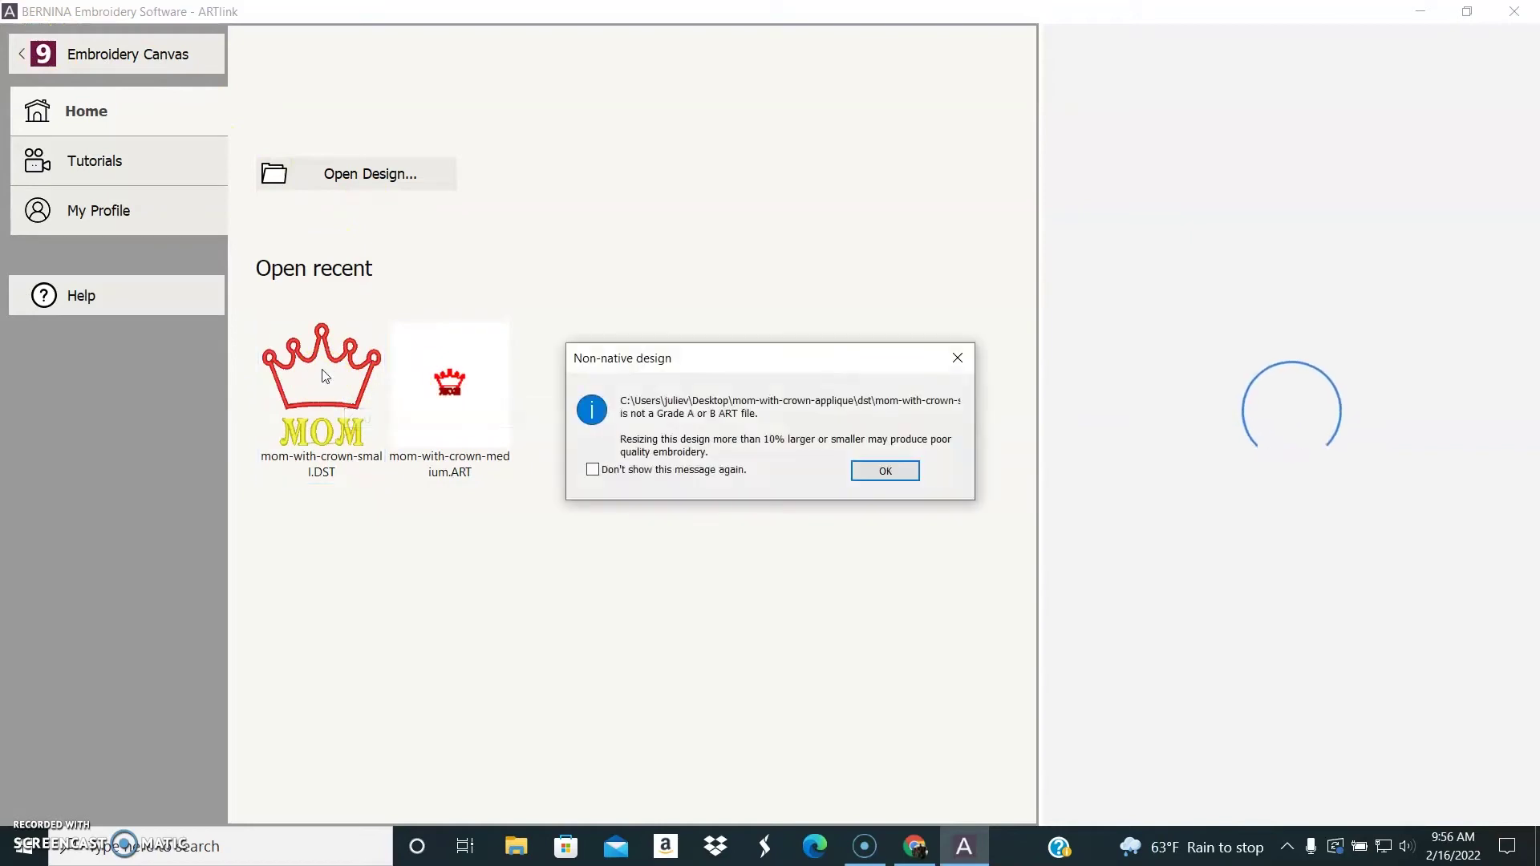
pyautogui.click(908, 473)
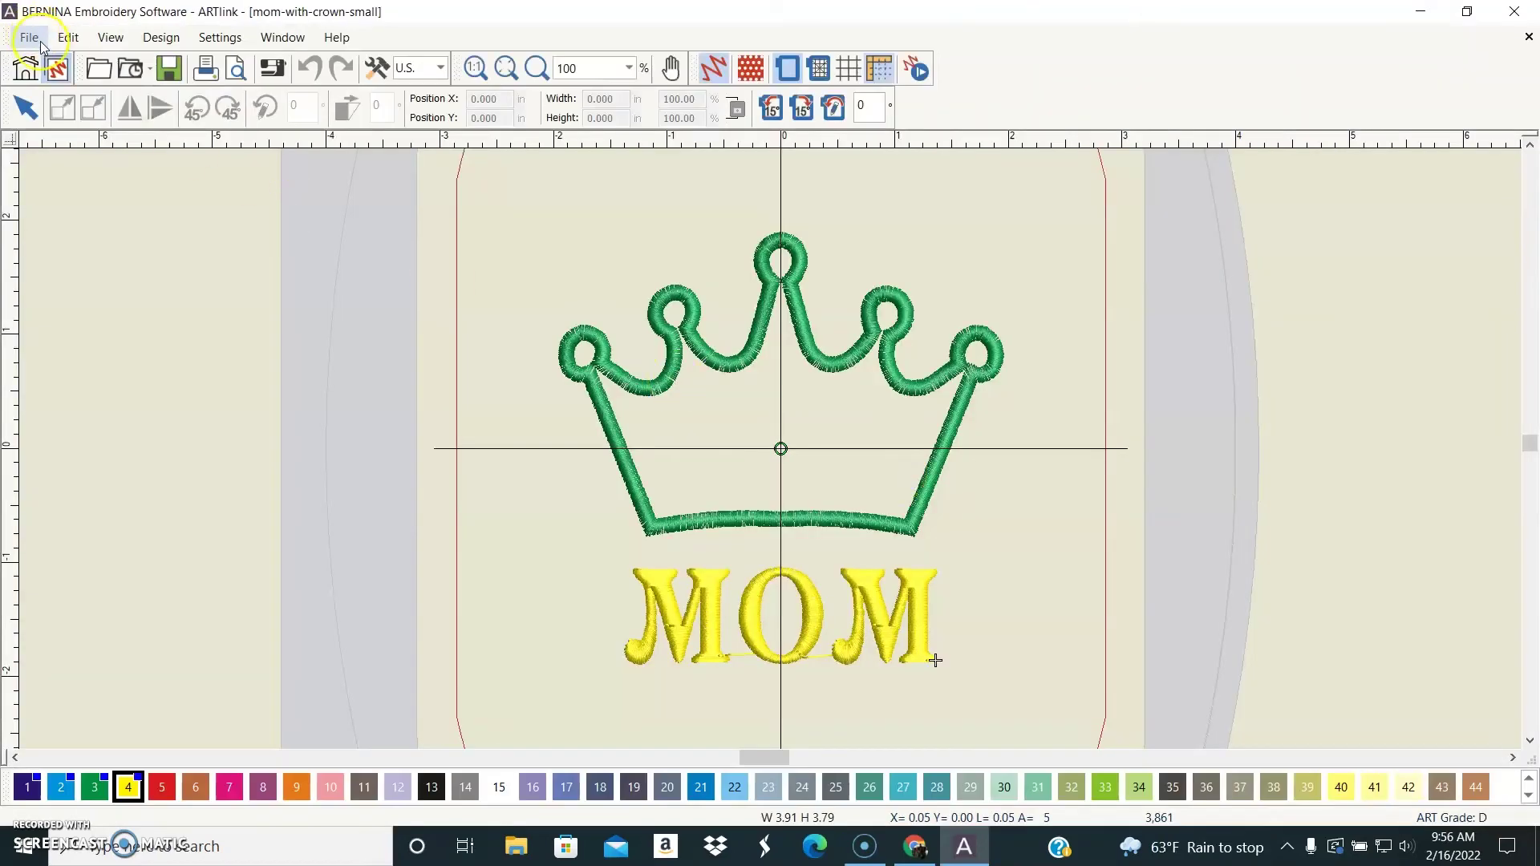
pyautogui.click(28, 37)
pyautogui.click(77, 175)
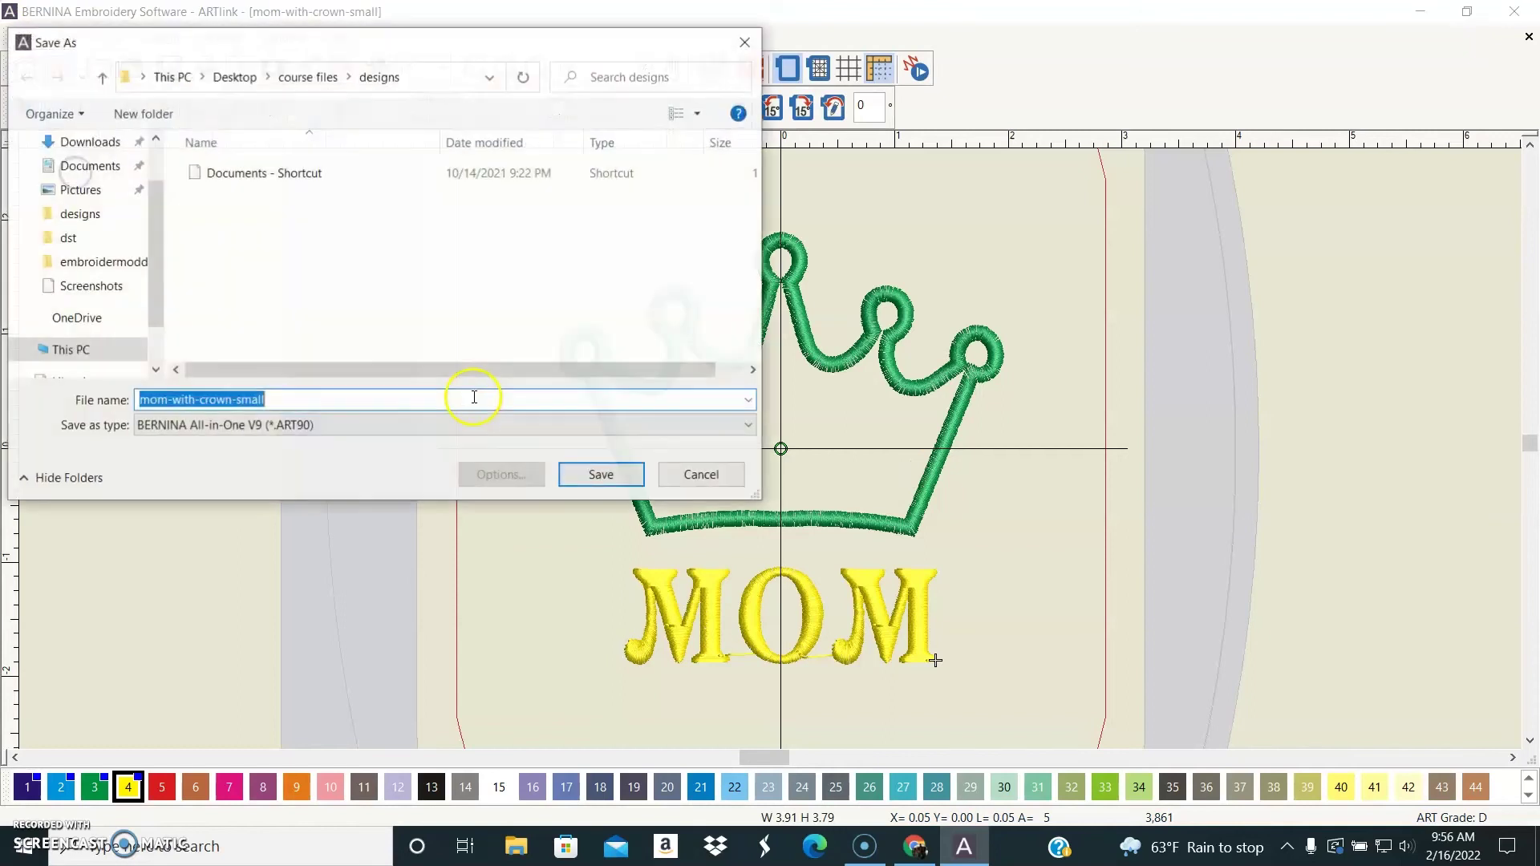
pyautogui.click(420, 425)
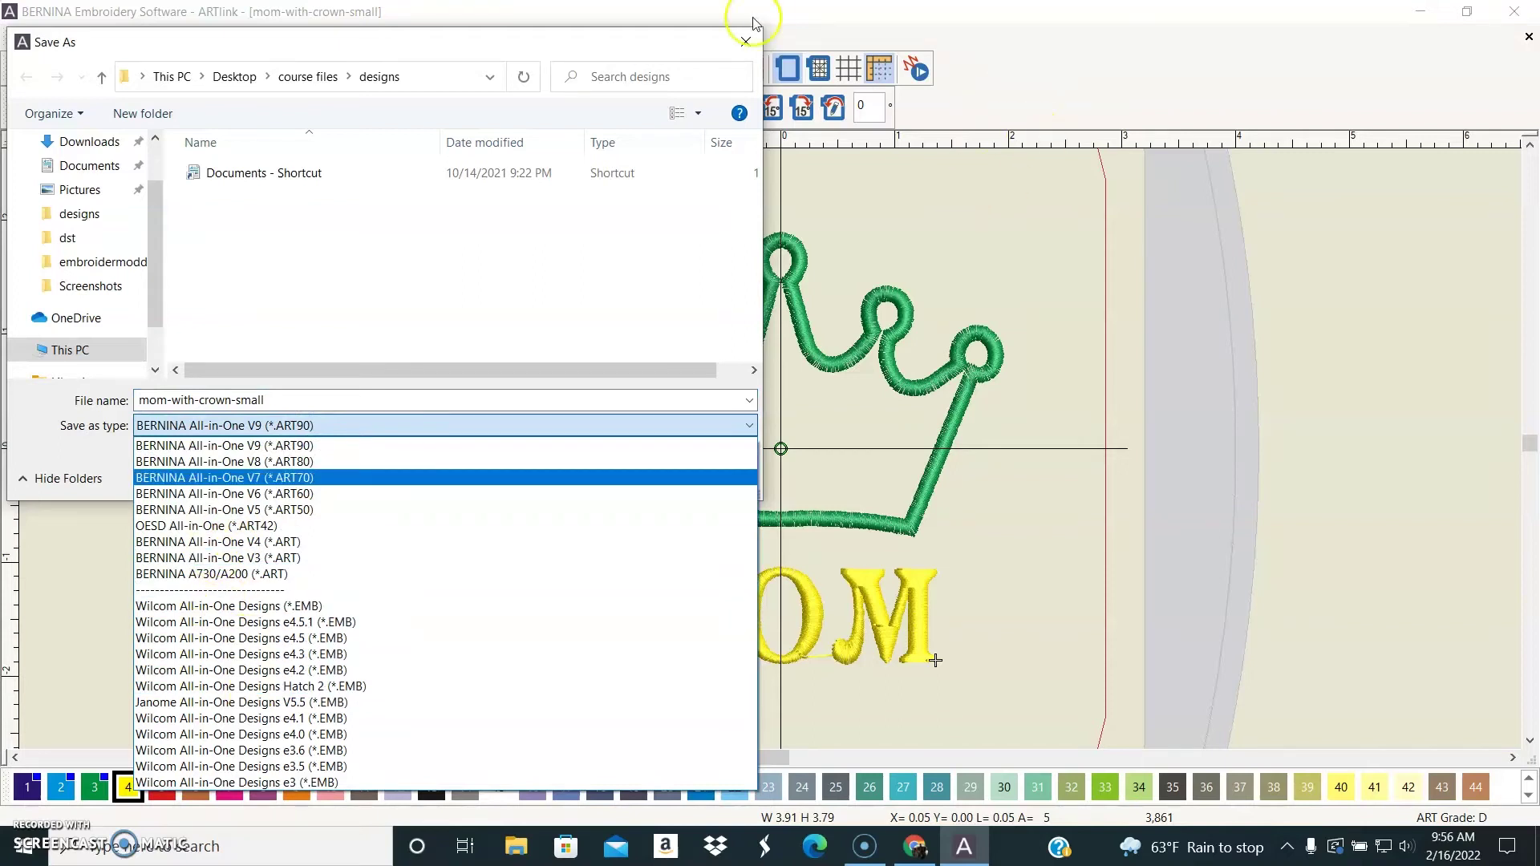
pyautogui.click(745, 46)
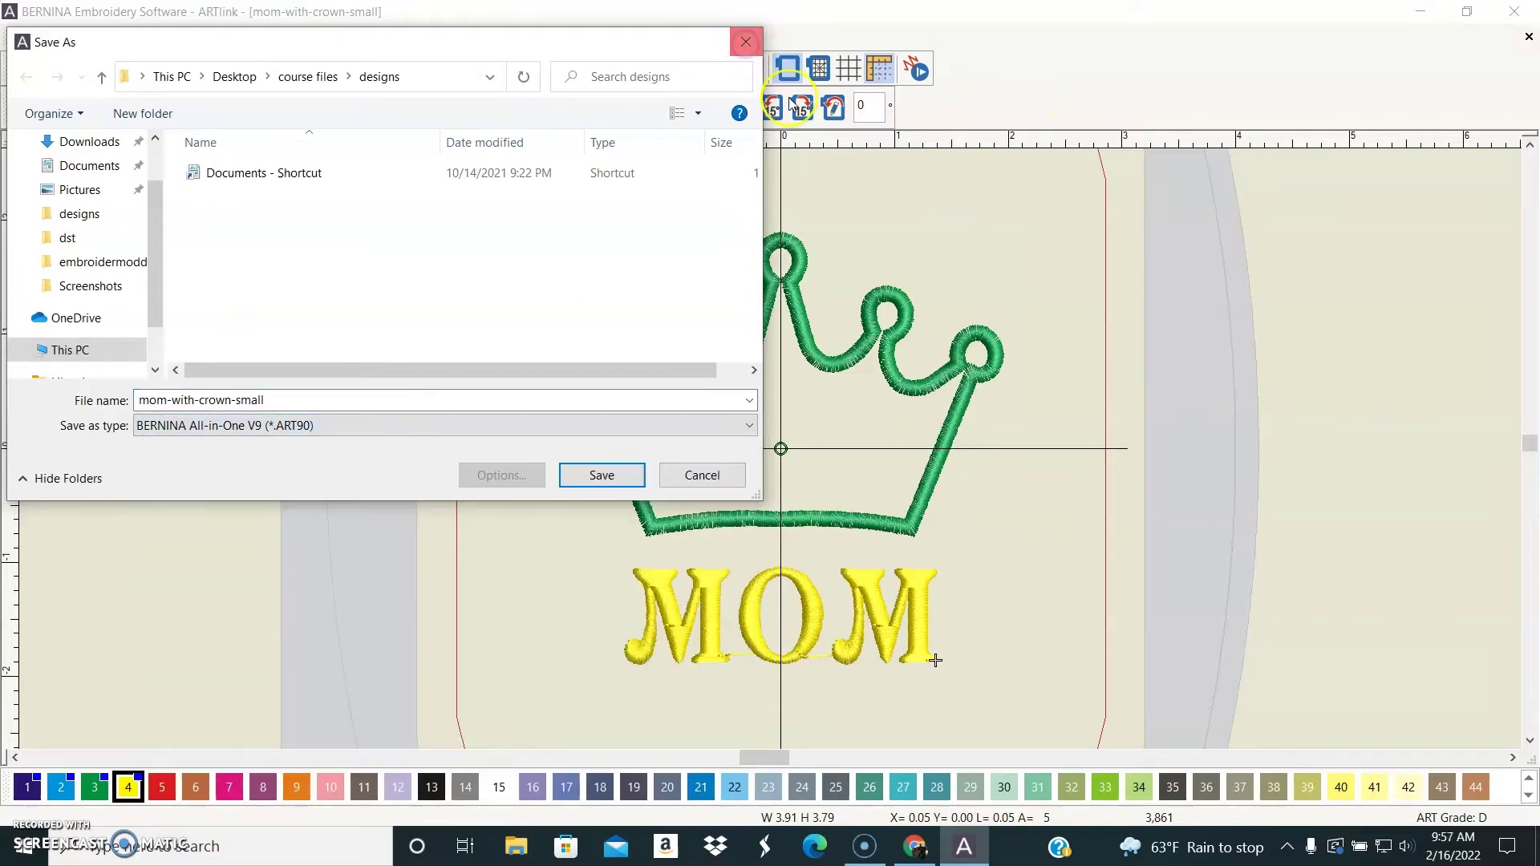
pyautogui.click(745, 44)
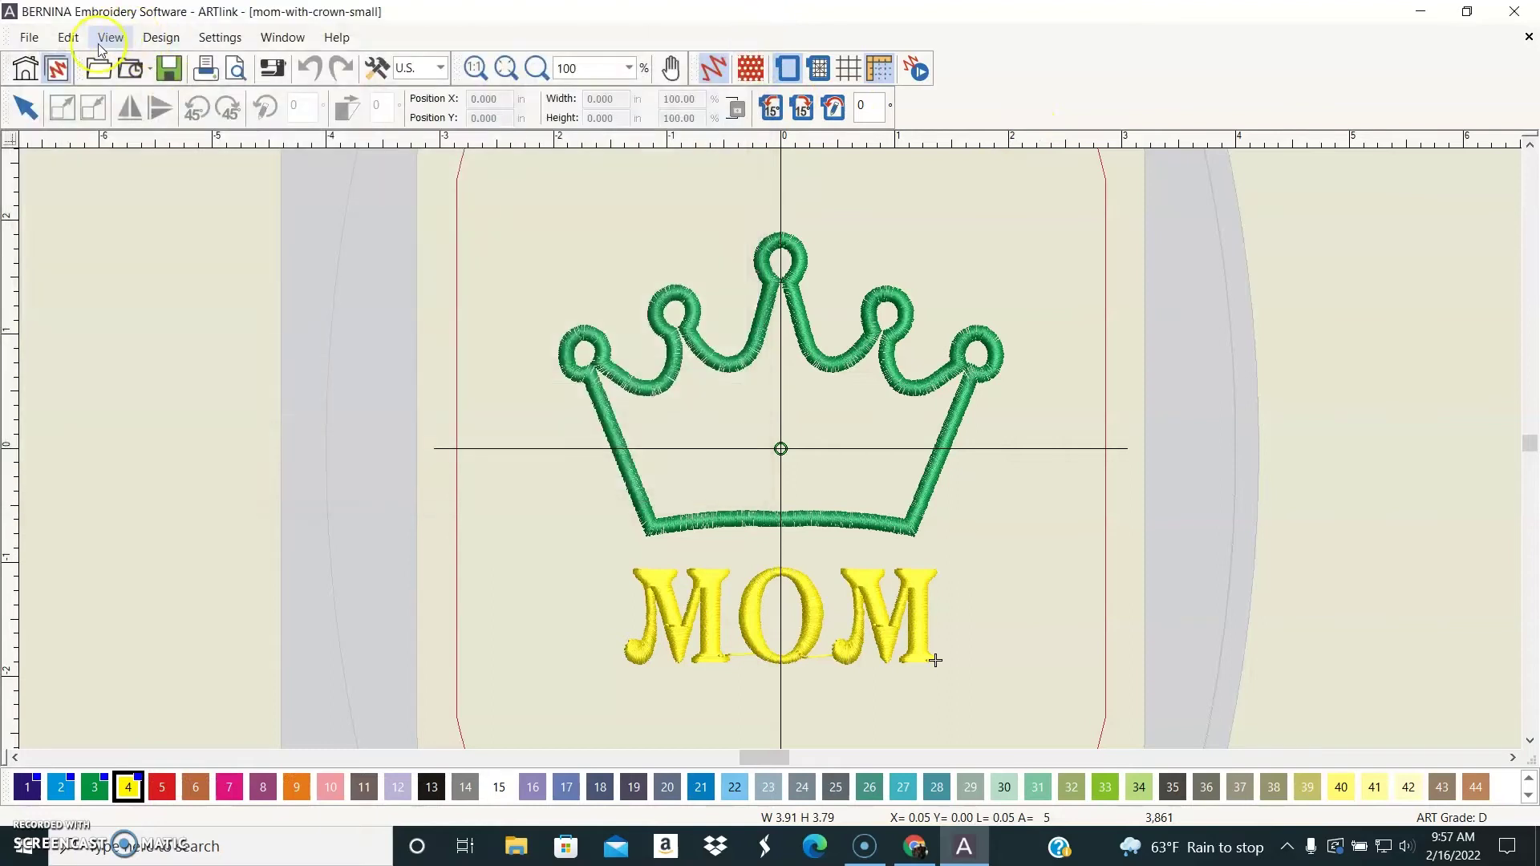
pyautogui.click(30, 38)
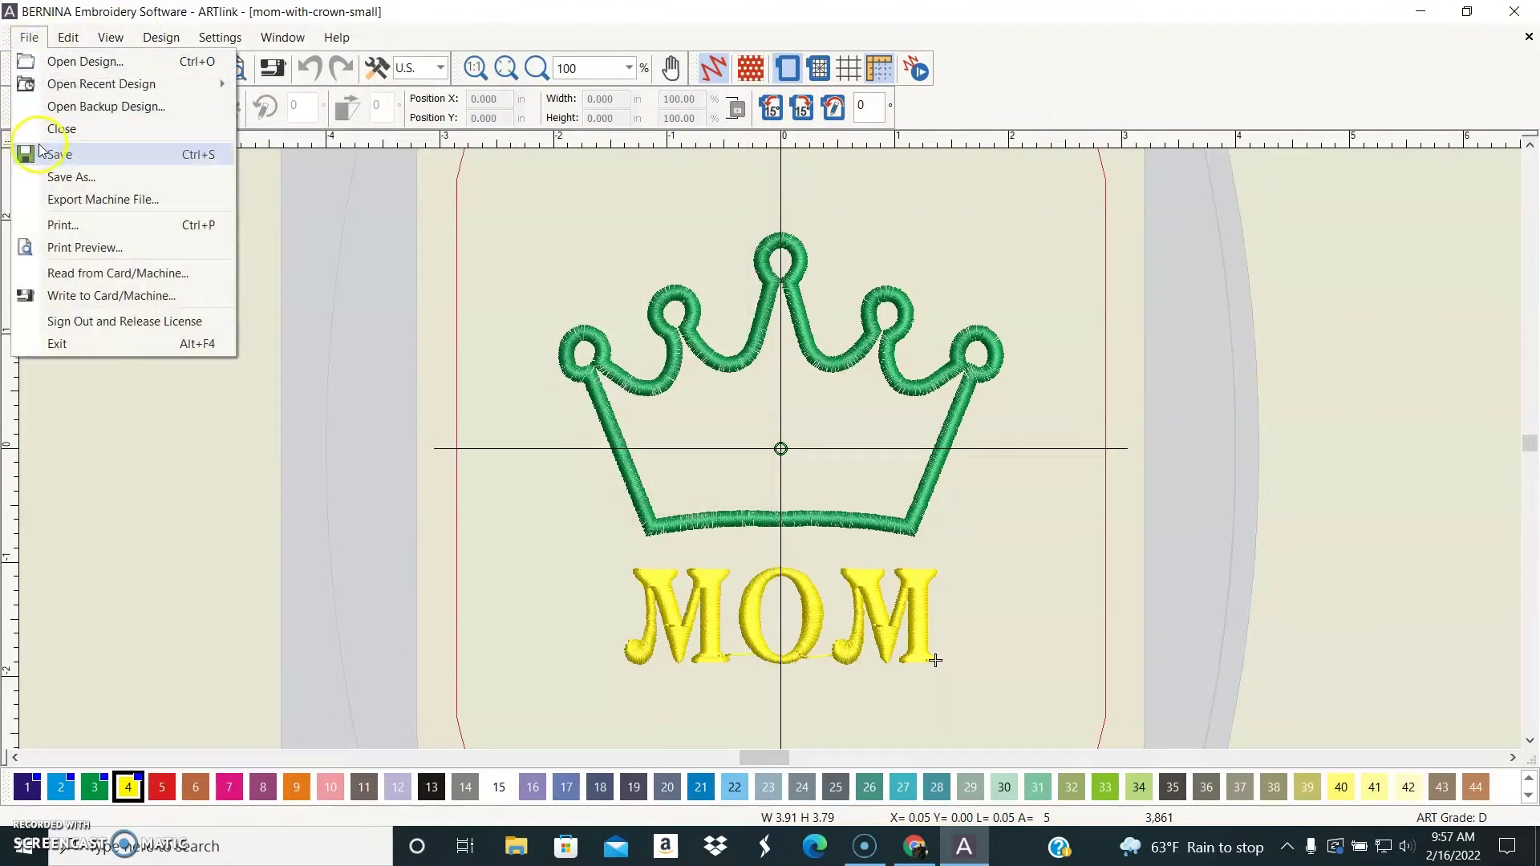
pyautogui.click(459, 269)
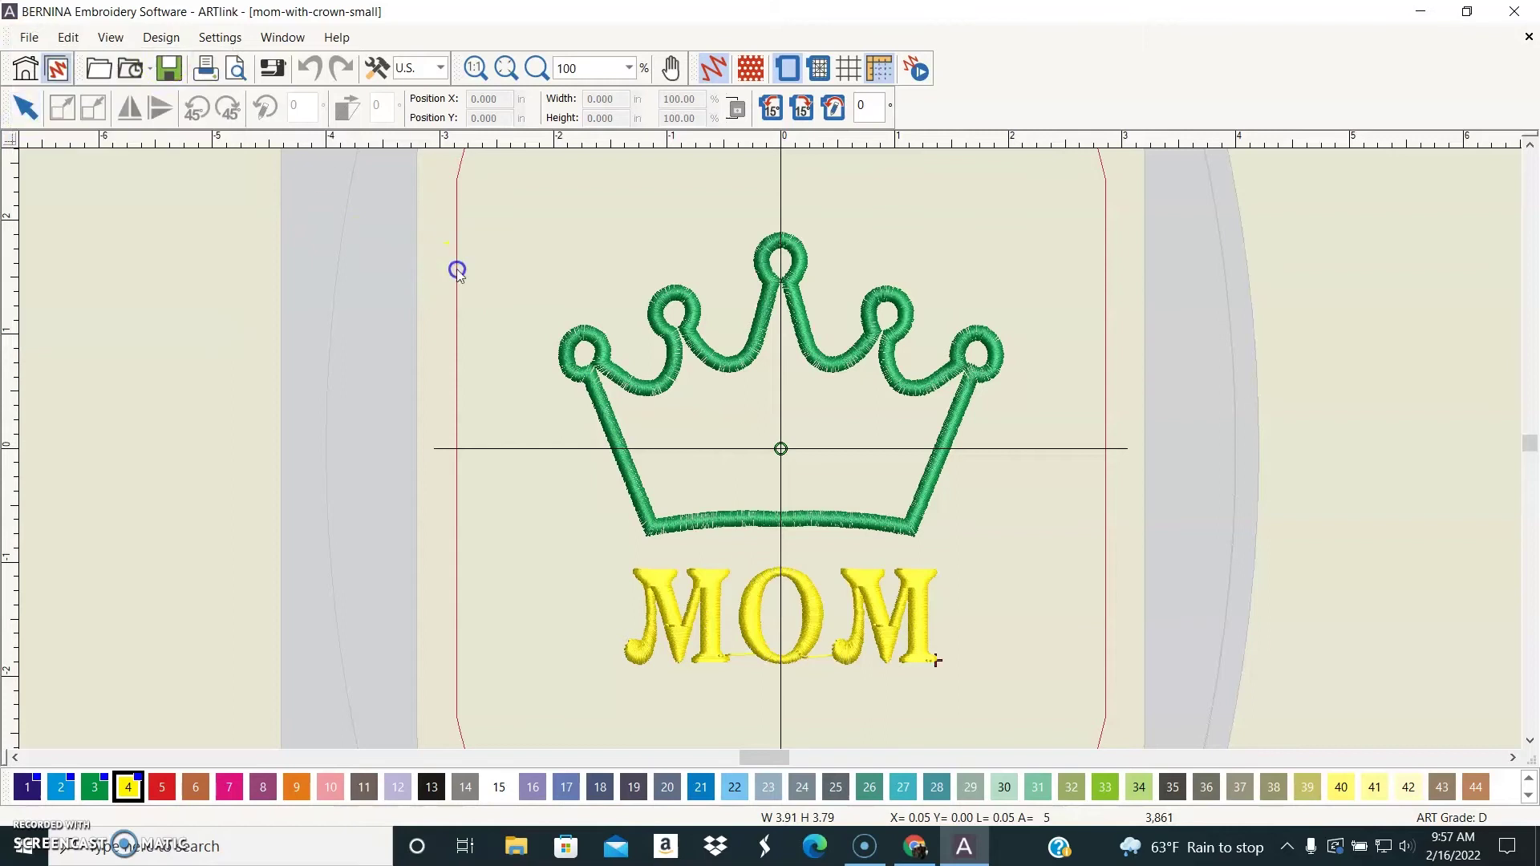
pyautogui.click(26, 40)
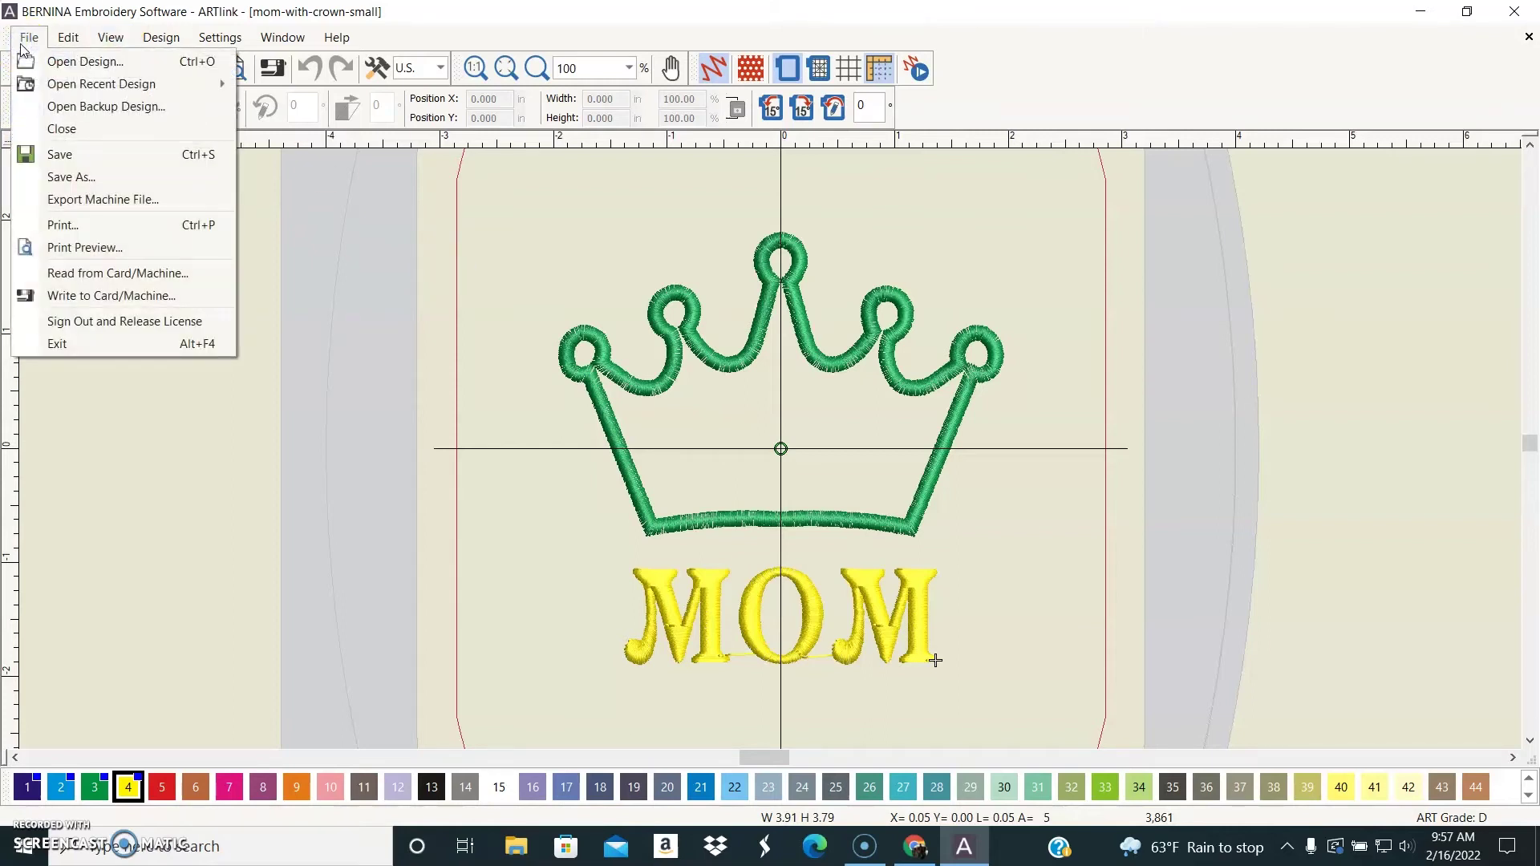
pyautogui.click(93, 199)
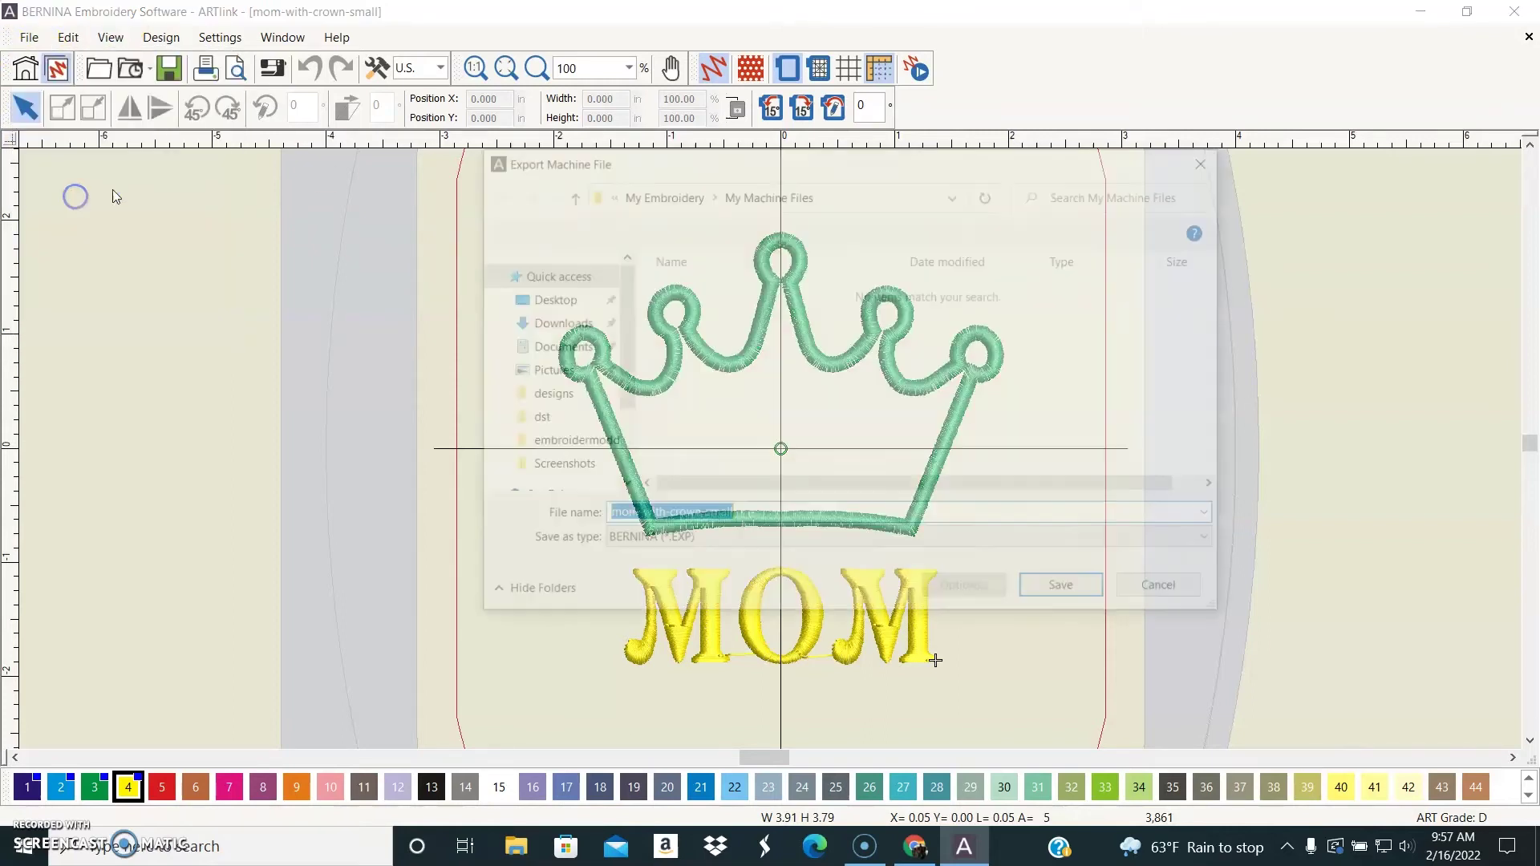
pyautogui.click(749, 539)
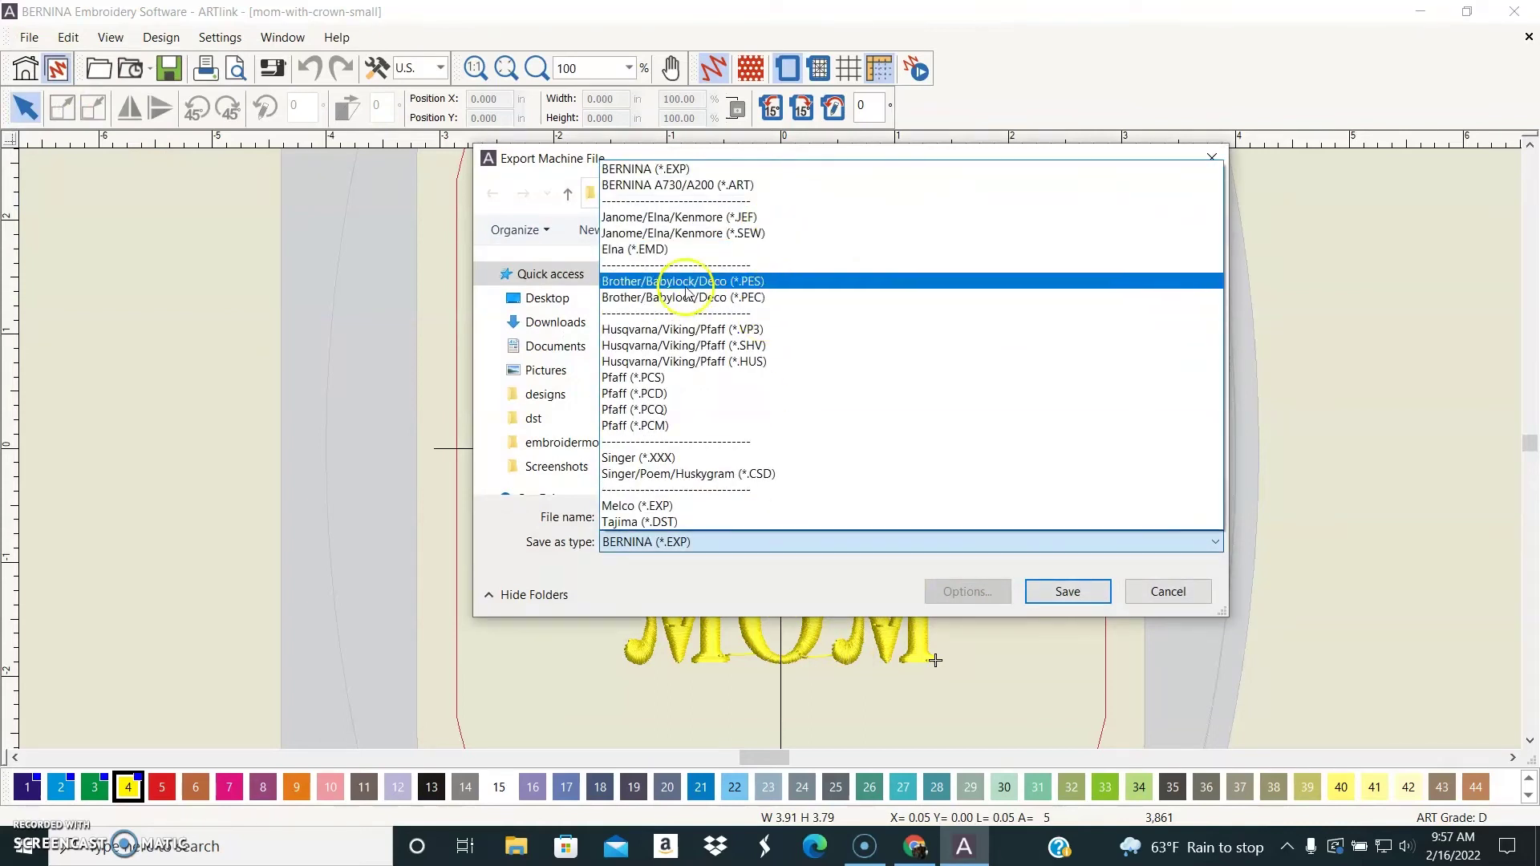
pyautogui.click(1168, 591)
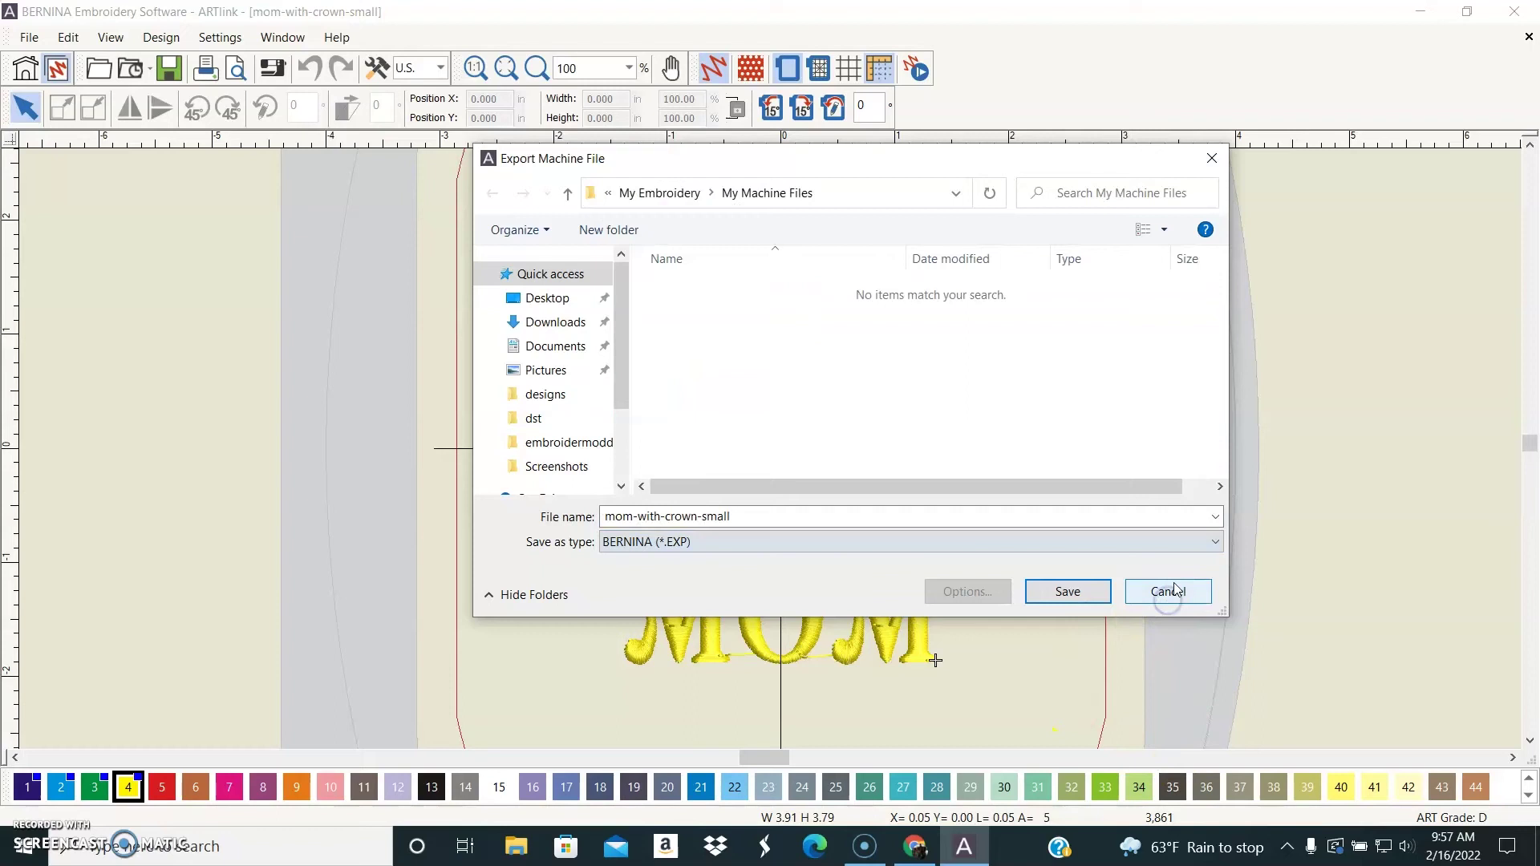
pyautogui.click(1169, 591)
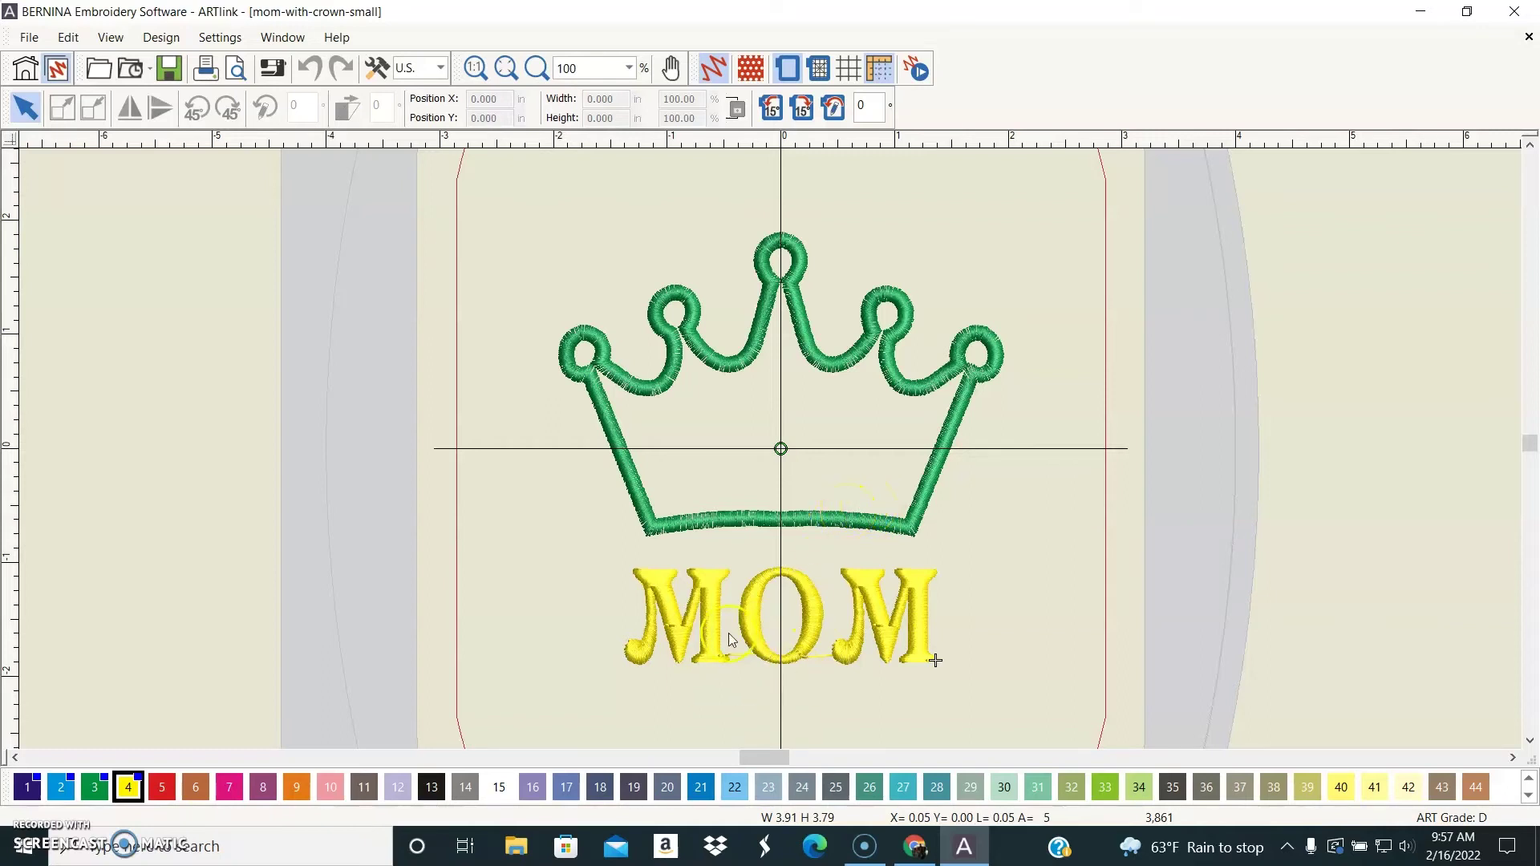
# - In Design Properties > Thread Colors, assign Isacord 40 0230 Easter Dress to color 4
pyautogui.click(160, 37)
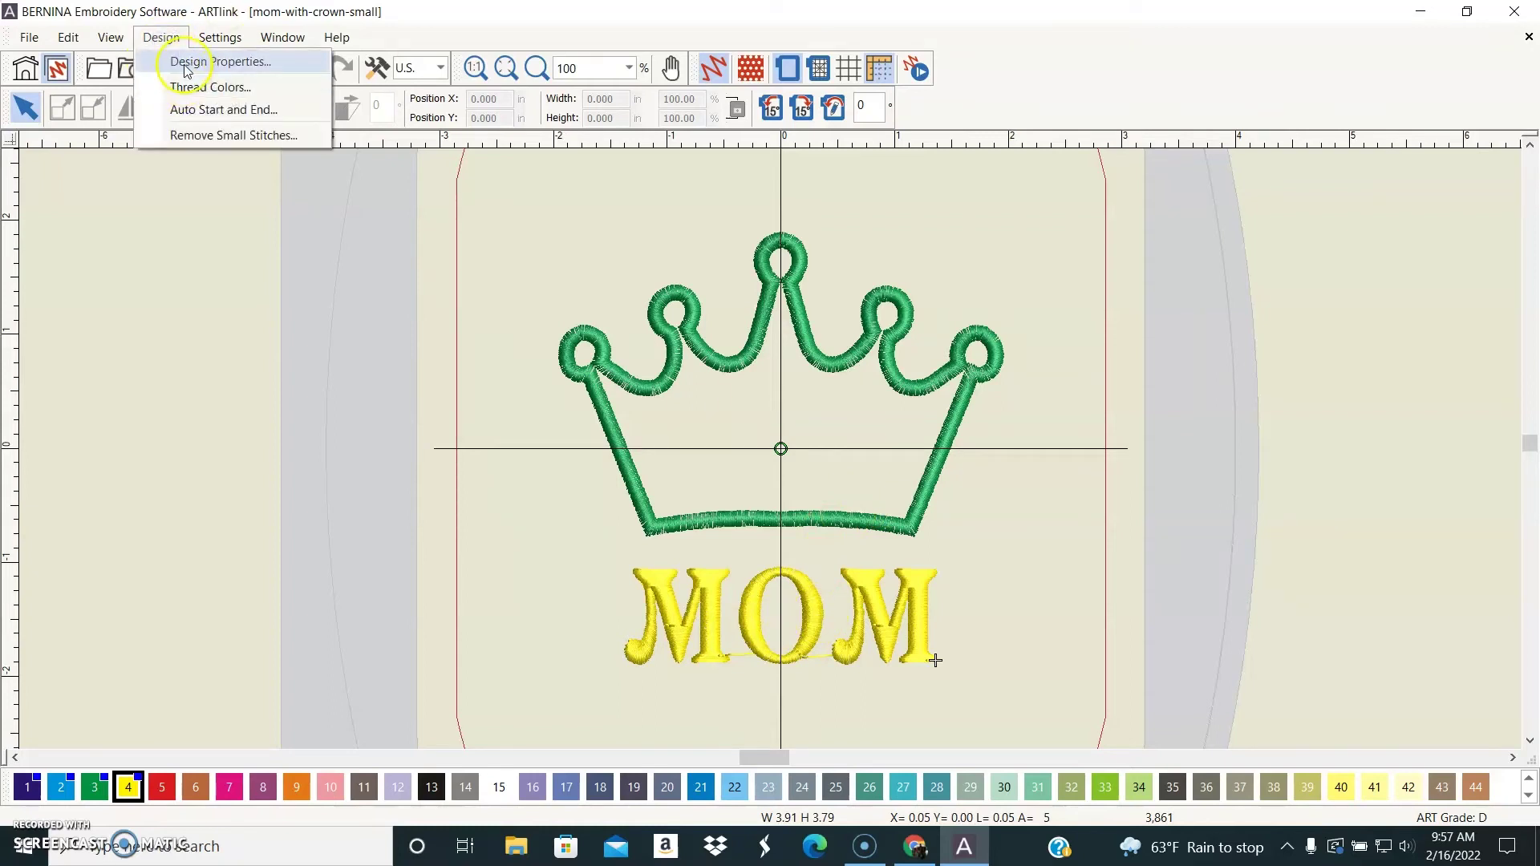
pyautogui.click(183, 62)
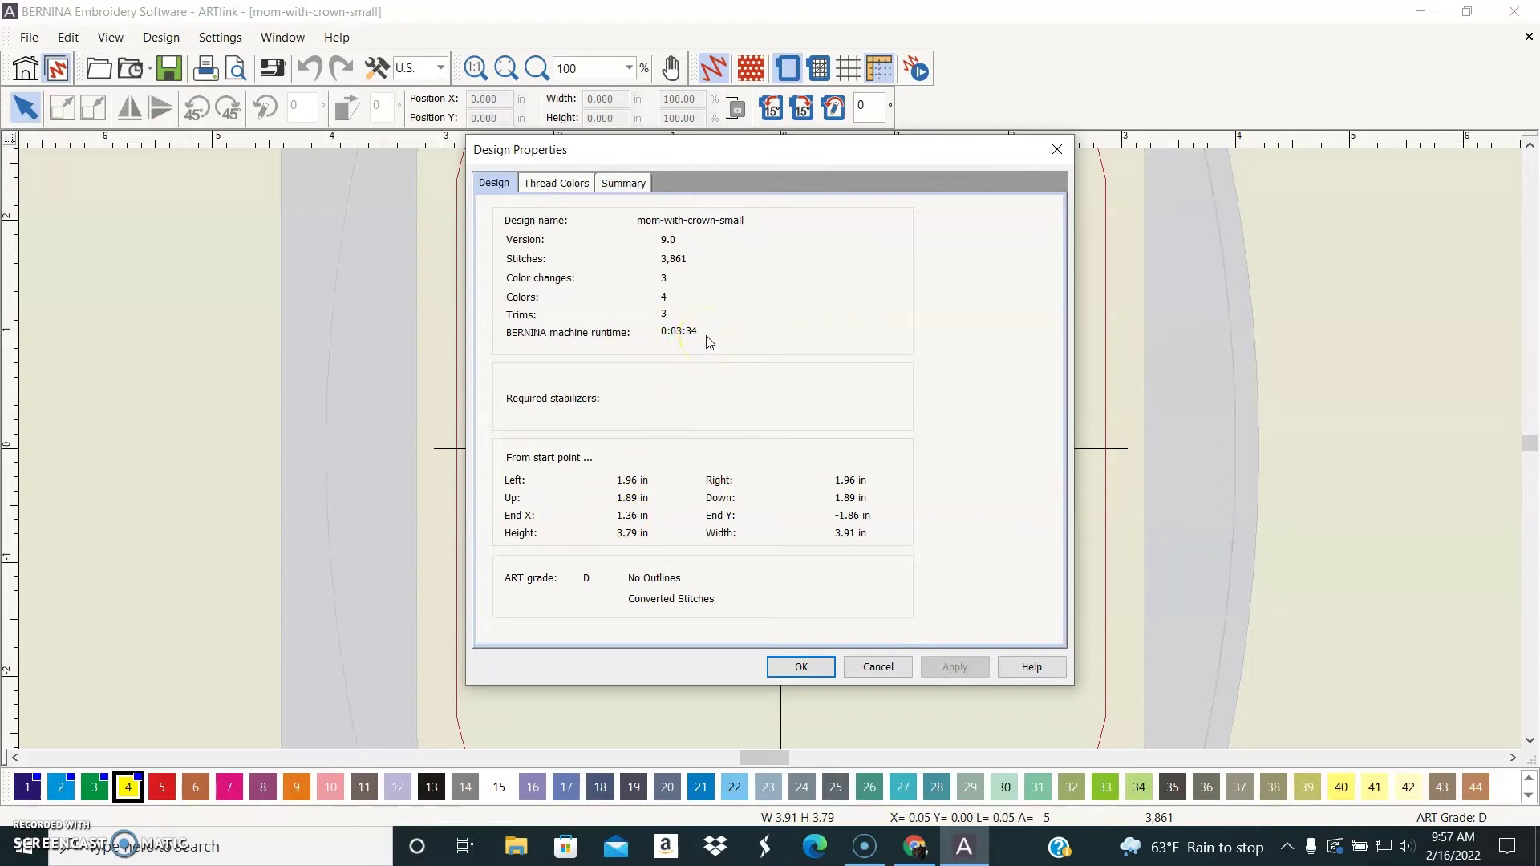
pyautogui.click(561, 184)
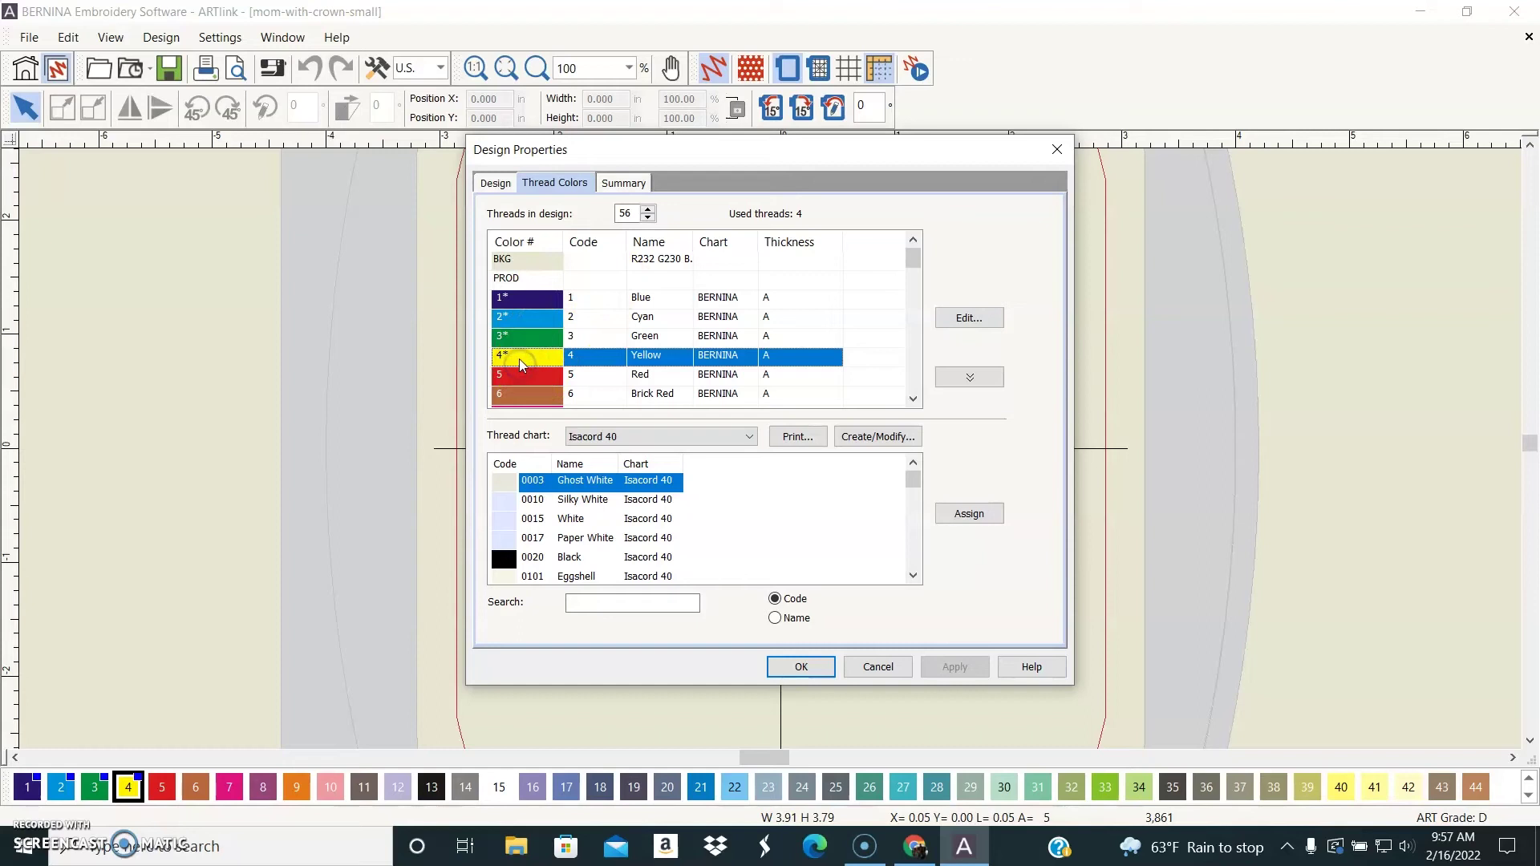
pyautogui.moveTo(914, 482); pyautogui.dragTo(917, 490)
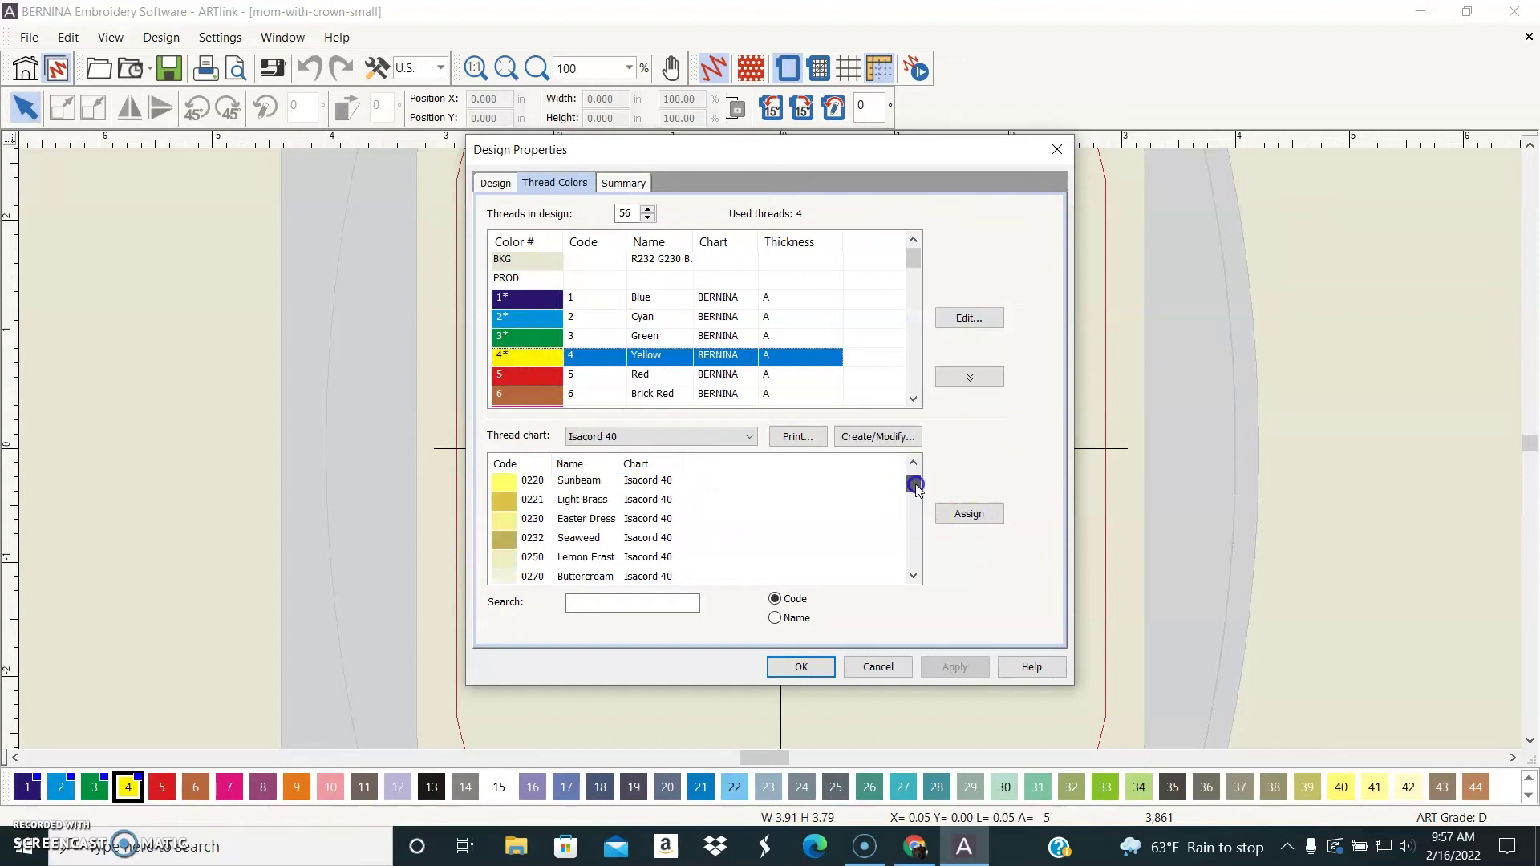
pyautogui.click(497, 518)
pyautogui.click(969, 513)
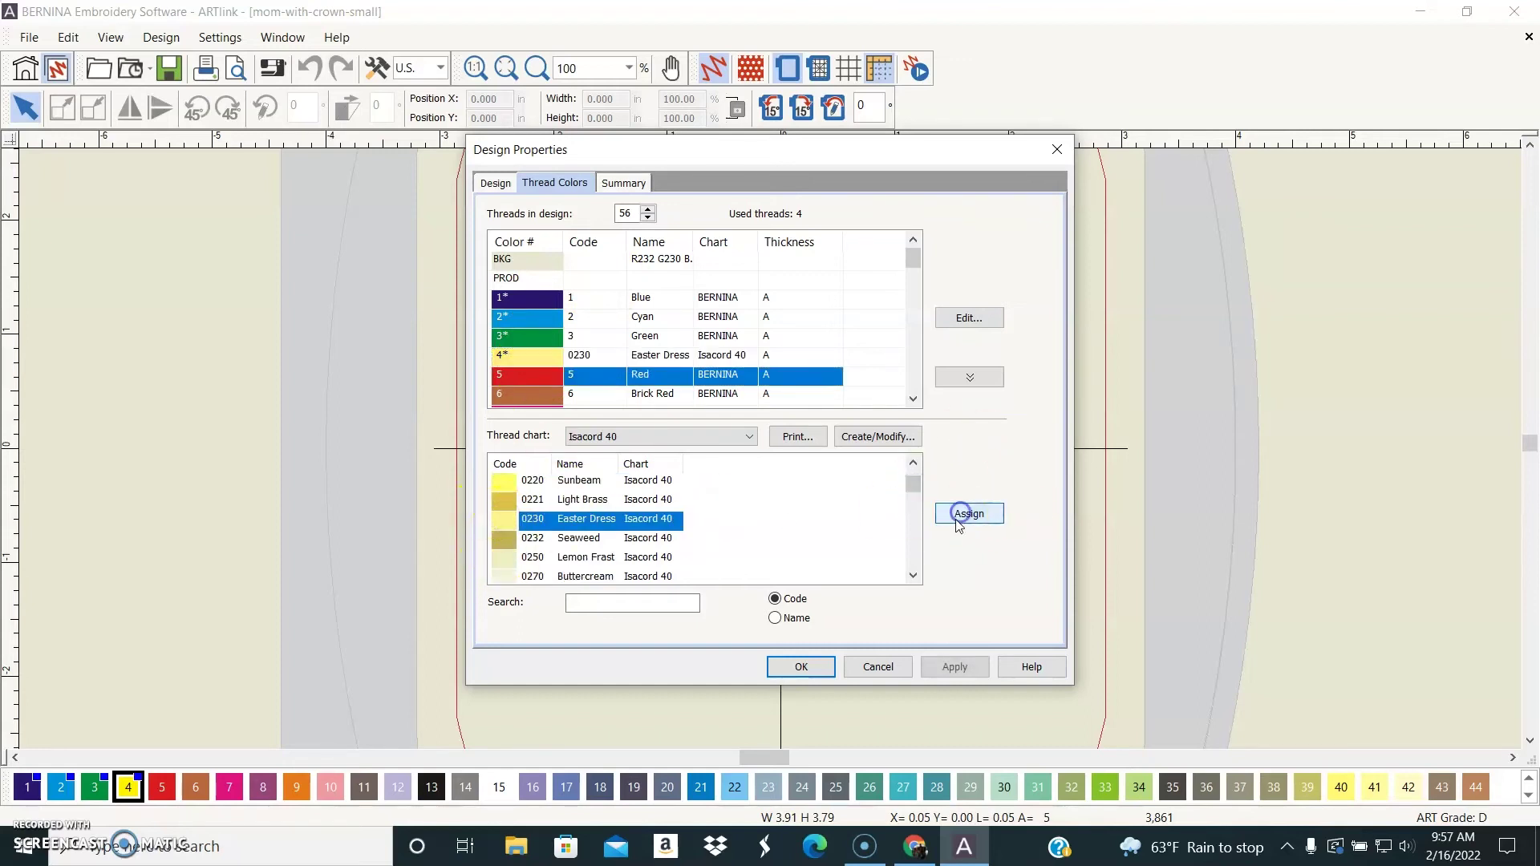
pyautogui.click(963, 666)
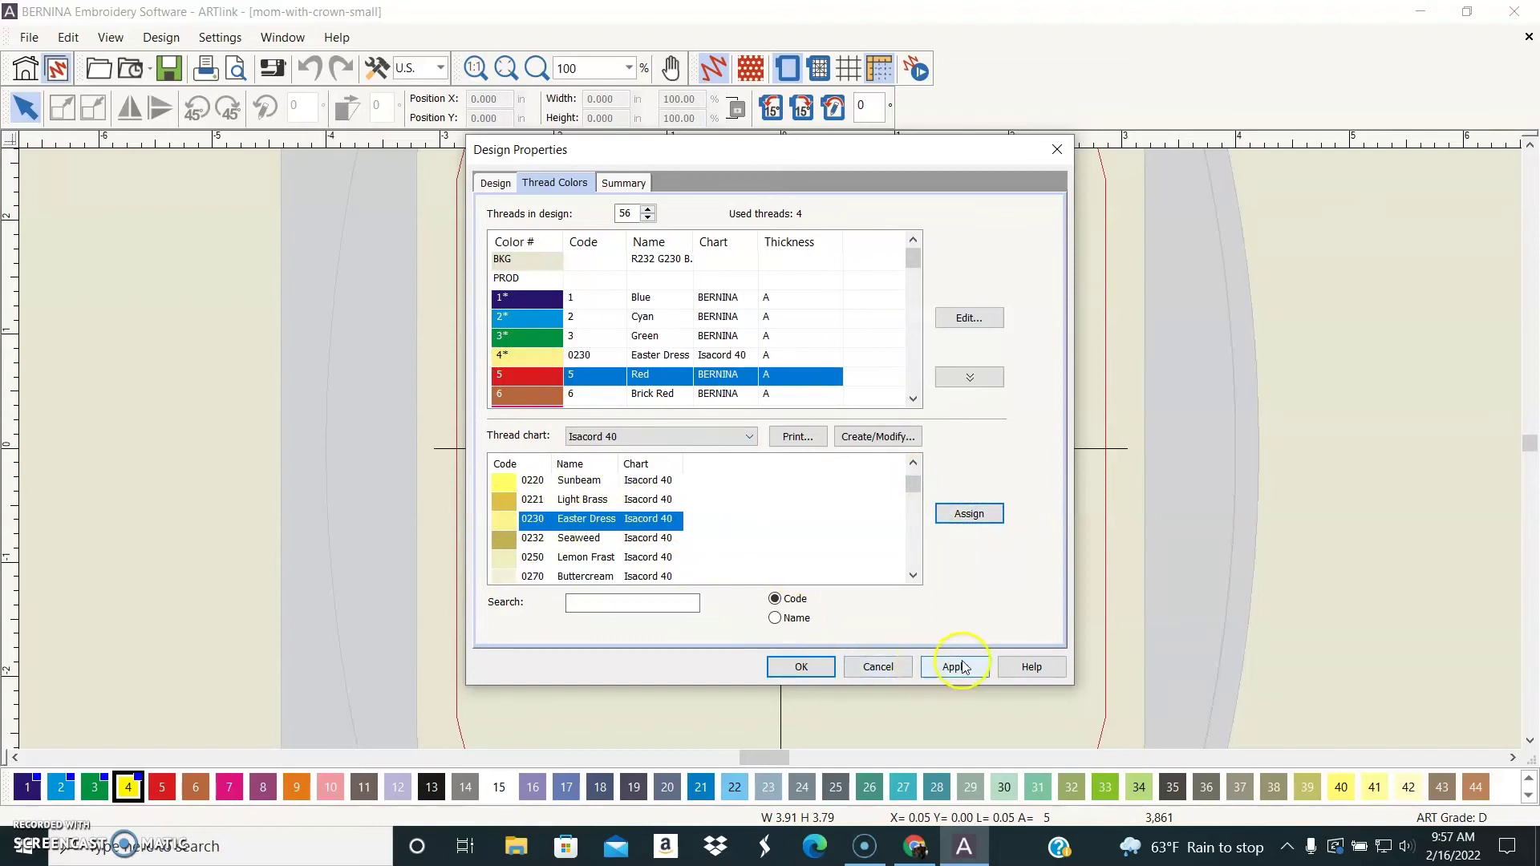
pyautogui.click(801, 666)
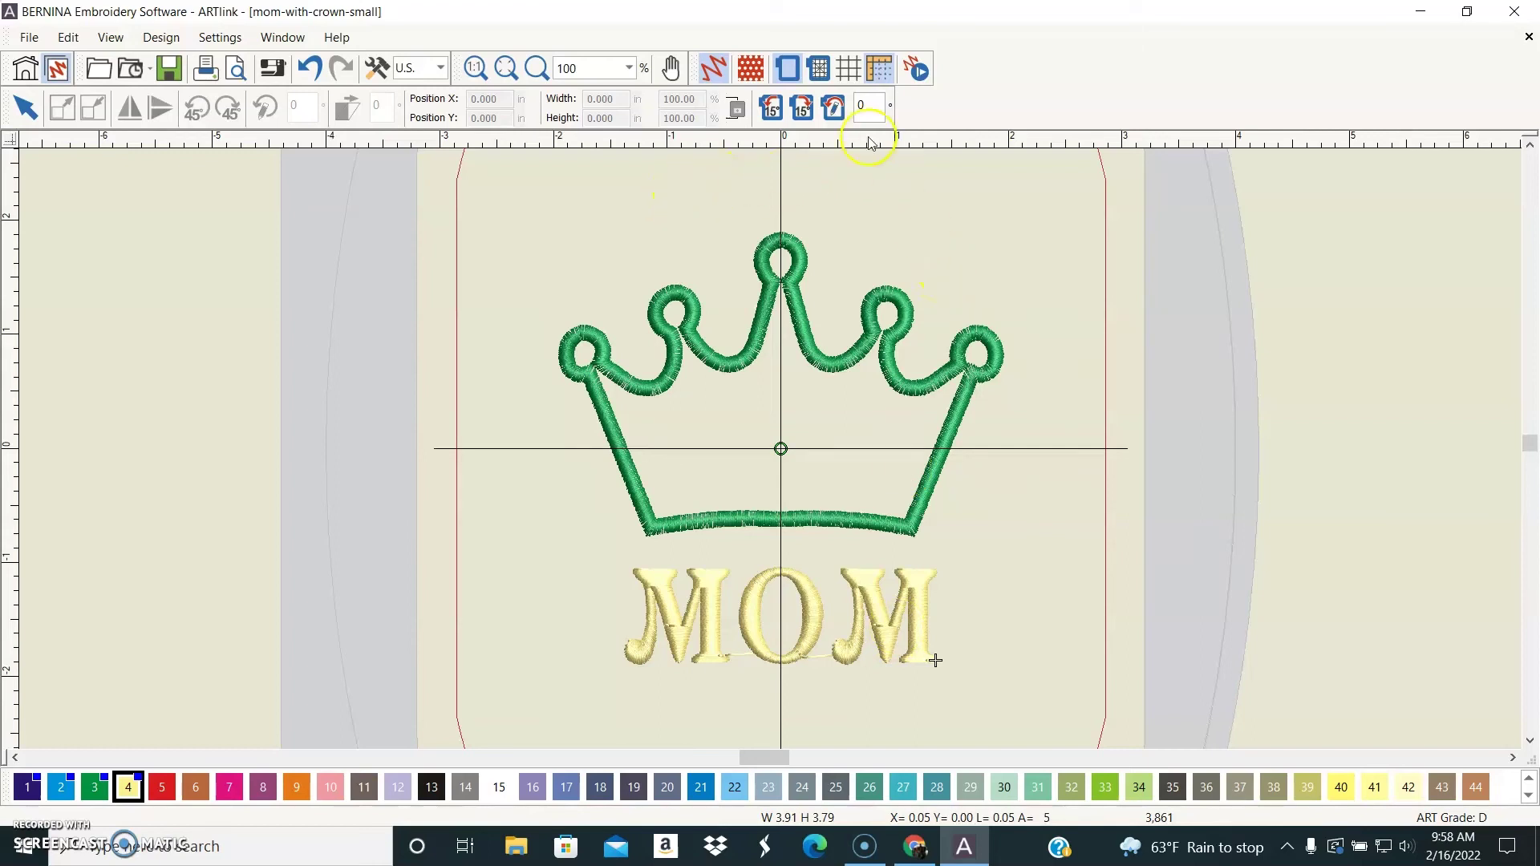
pyautogui.click(920, 71)
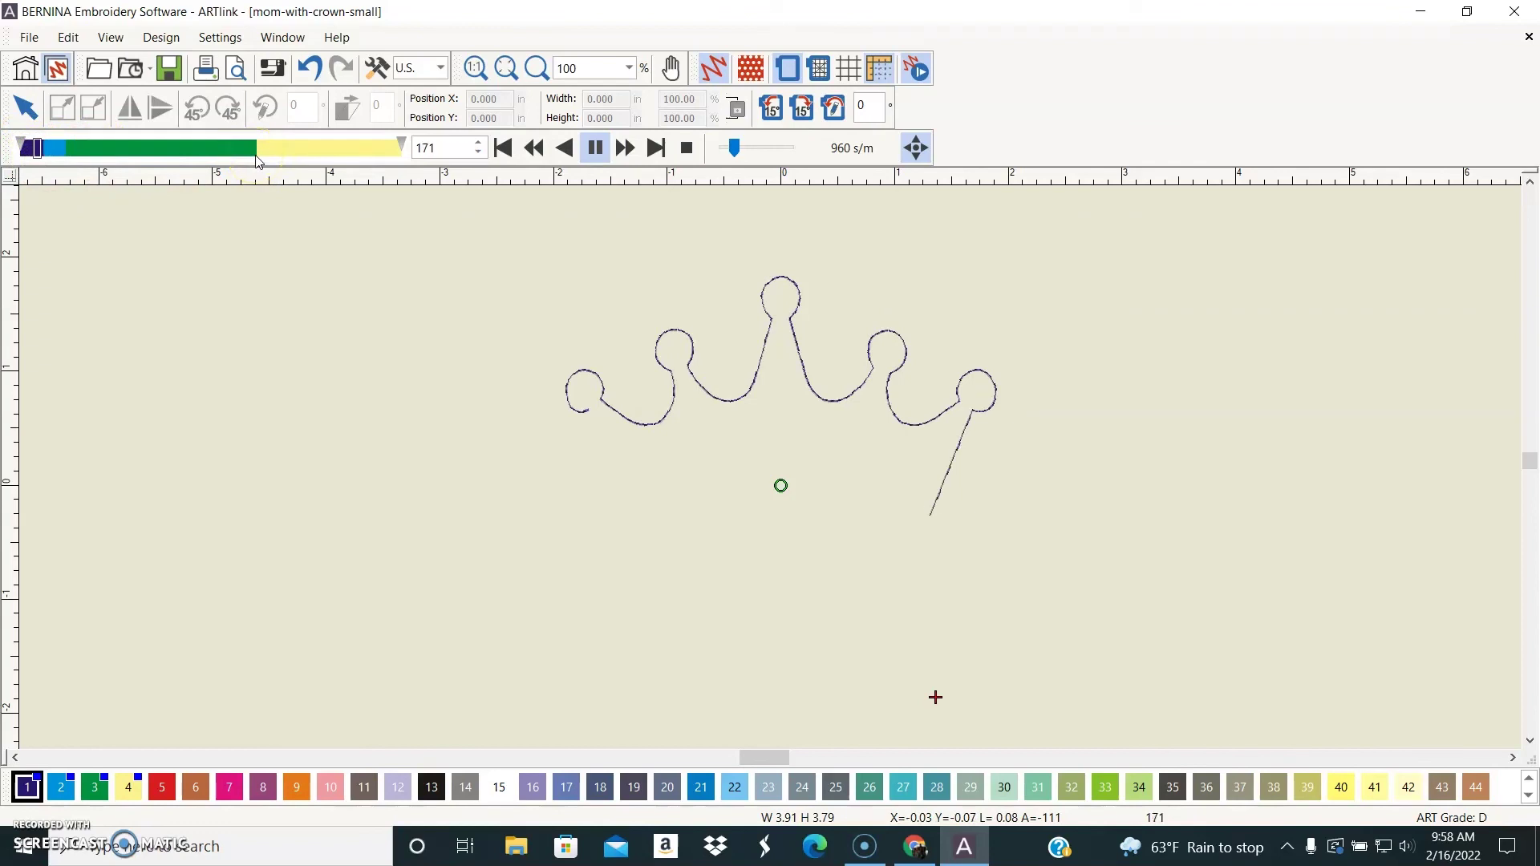
pyautogui.moveTo(734, 148)
pyautogui.mouseDown()
pyautogui.moveTo(798, 151)
pyautogui.moveTo(739, 153)
pyautogui.mouseUp()
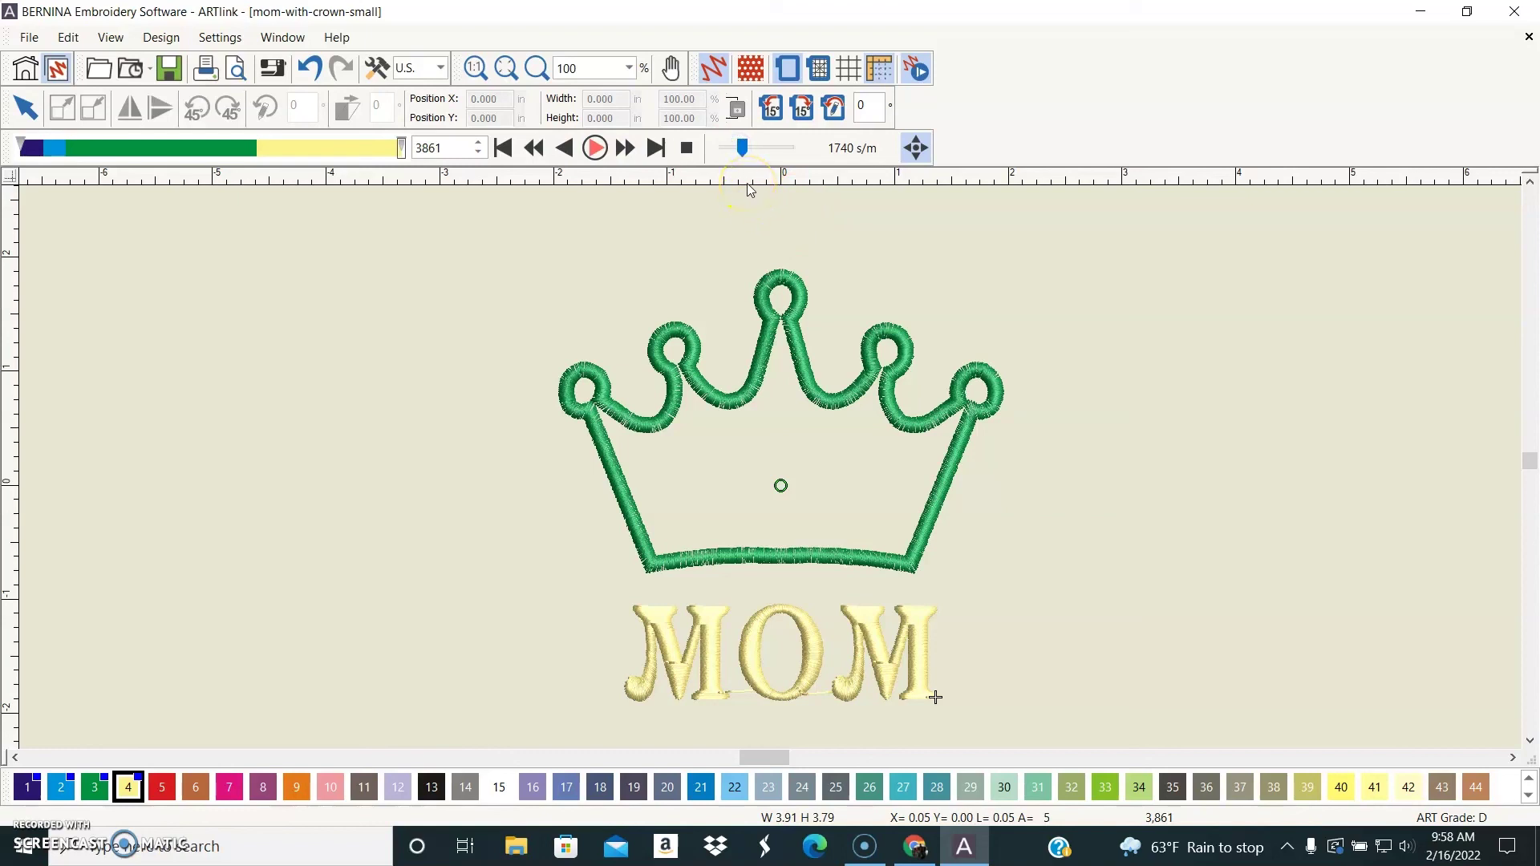
pyautogui.click(688, 149)
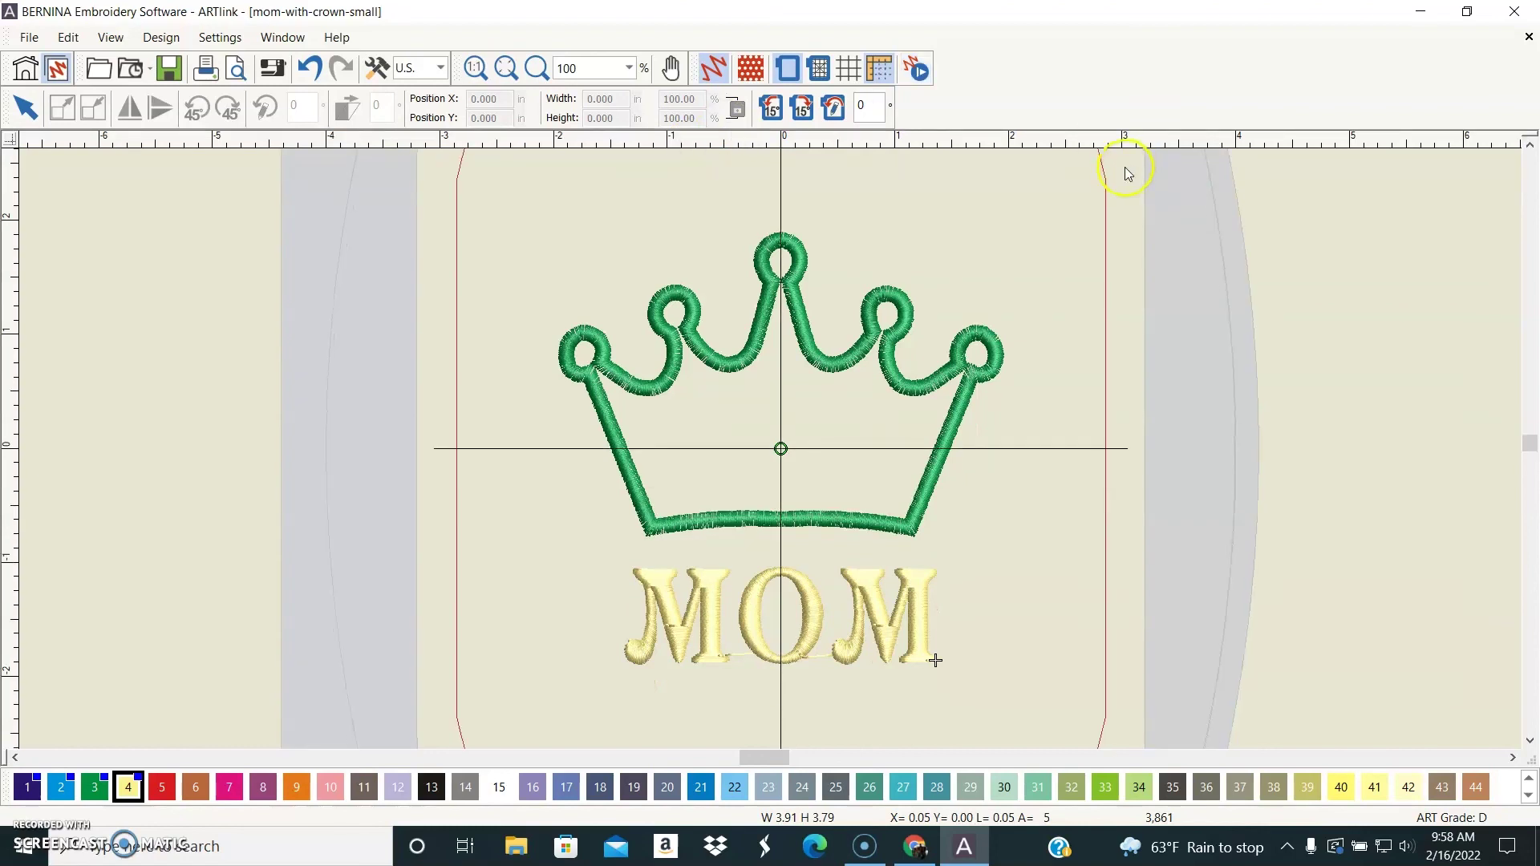